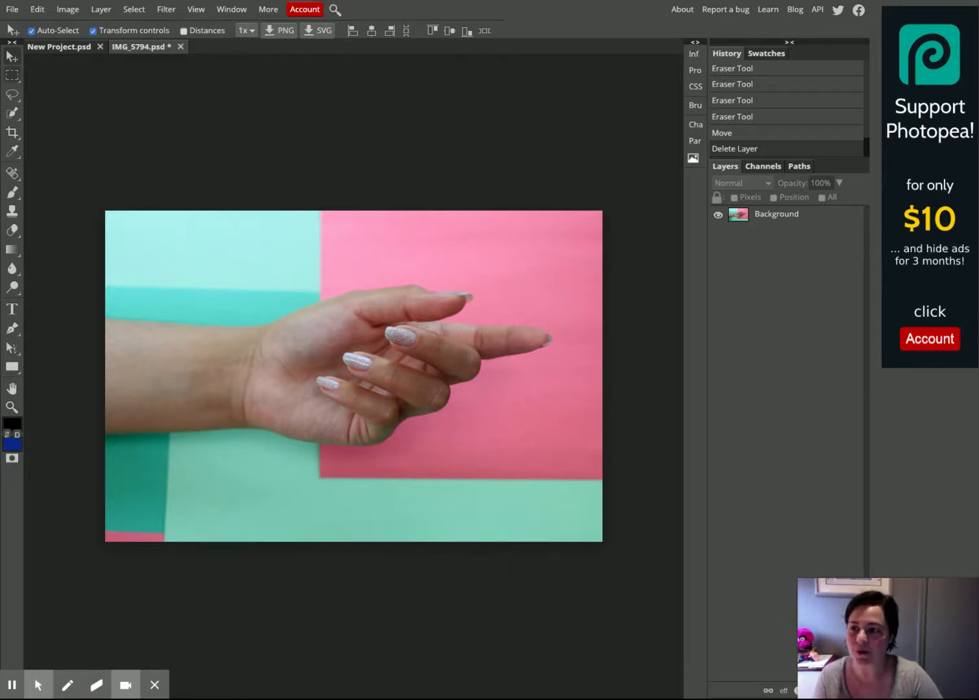
click(12, 59)
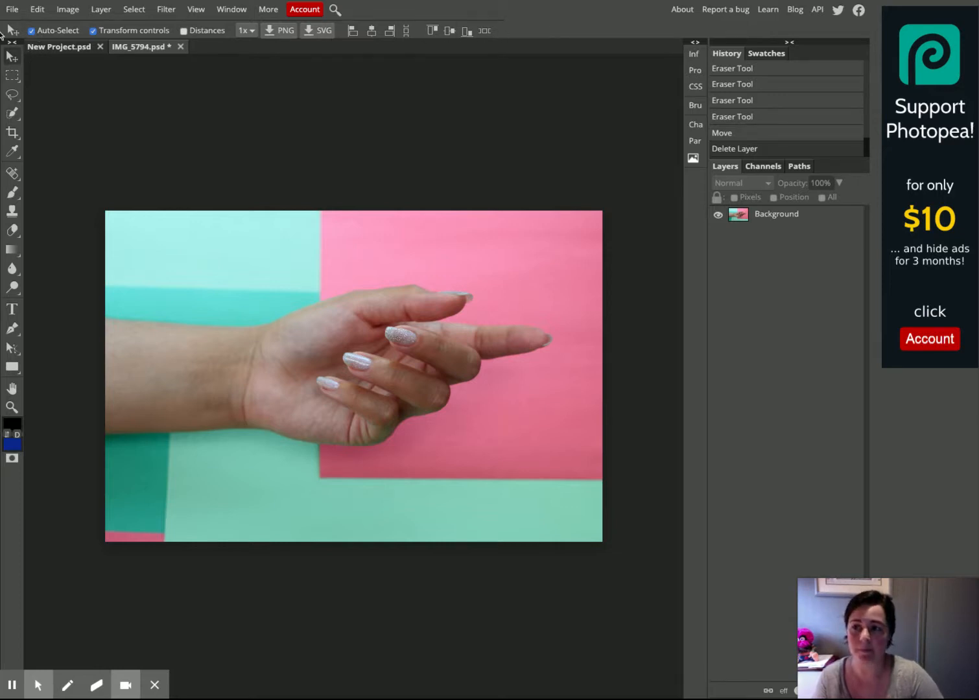
click(35, 35)
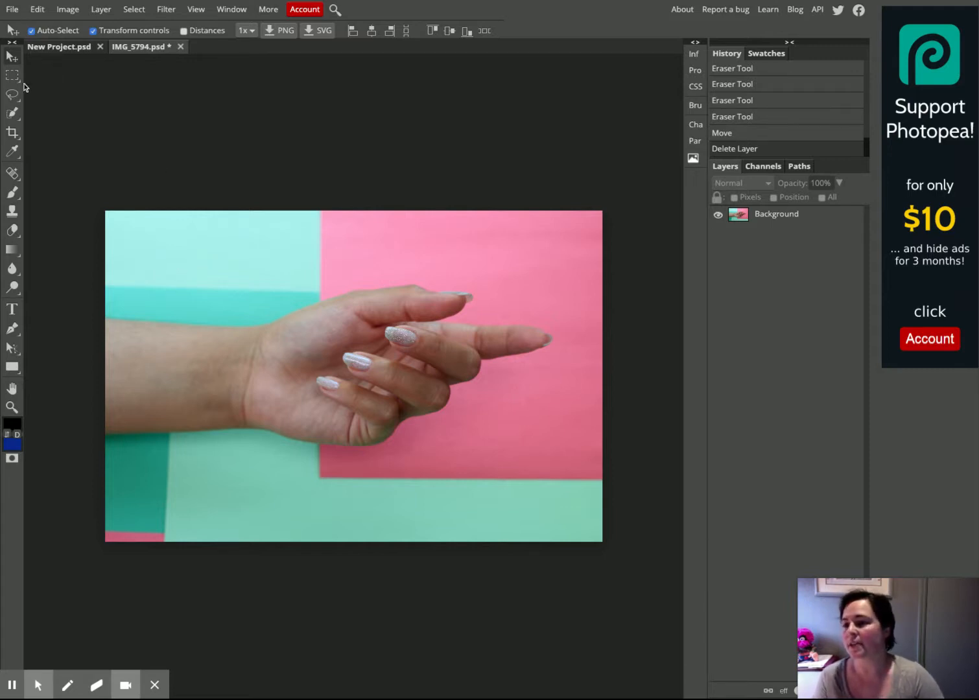
With the Object Selection tool on the Background layer, drag a box around the arm and hand to select them
right_click(13, 116)
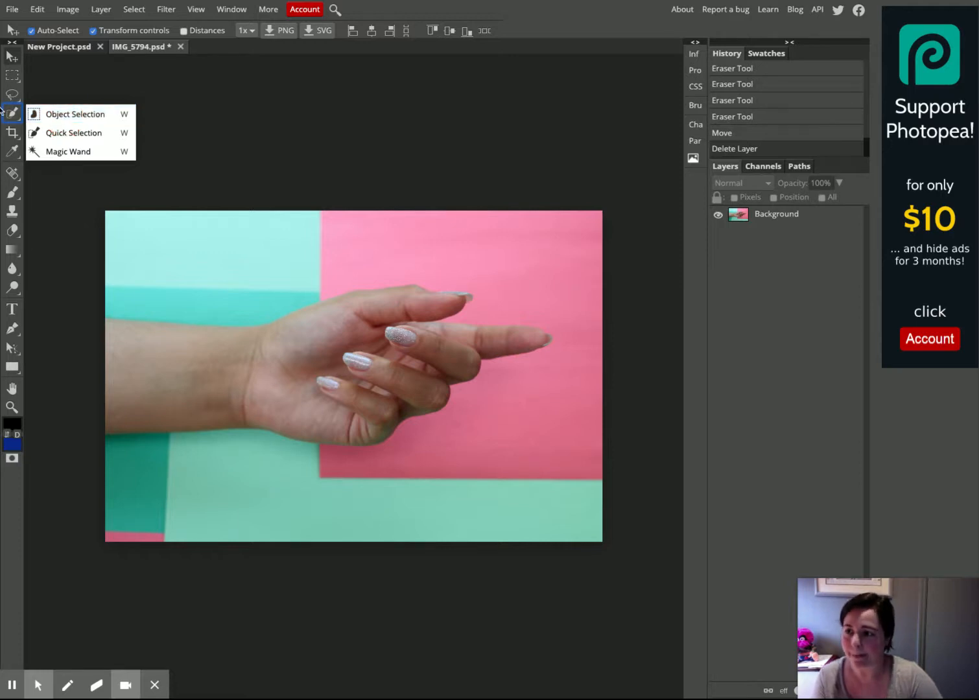
click(87, 120)
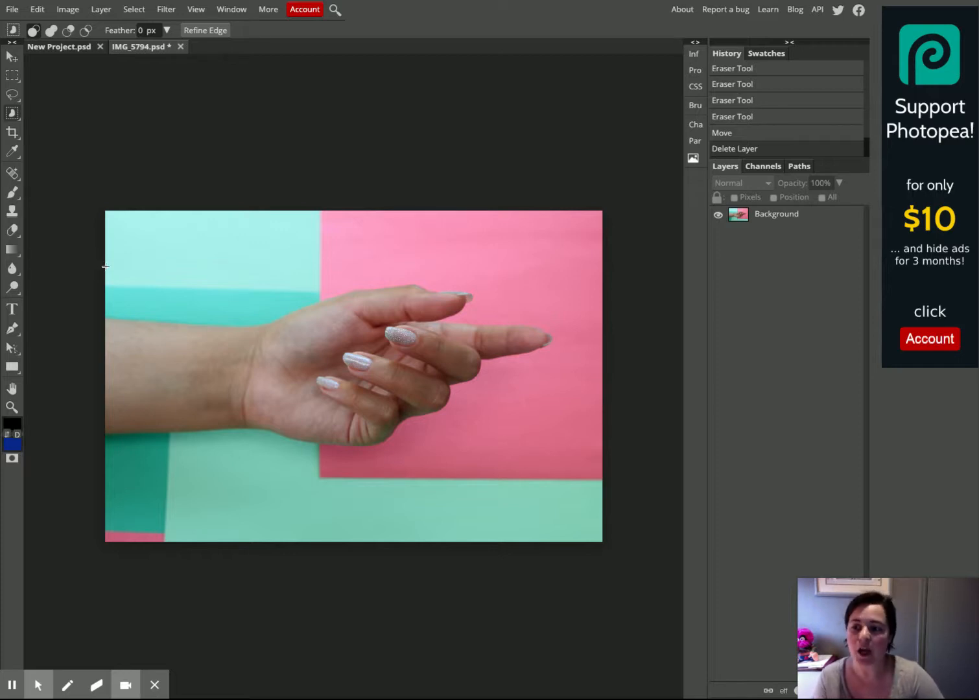
right_click(13, 116)
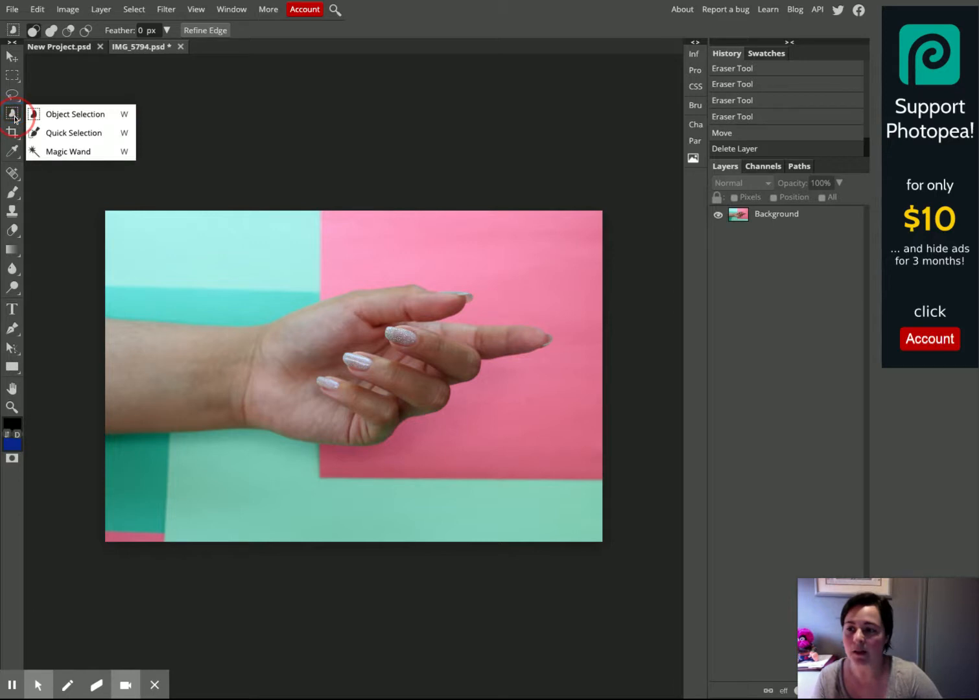
click(57, 114)
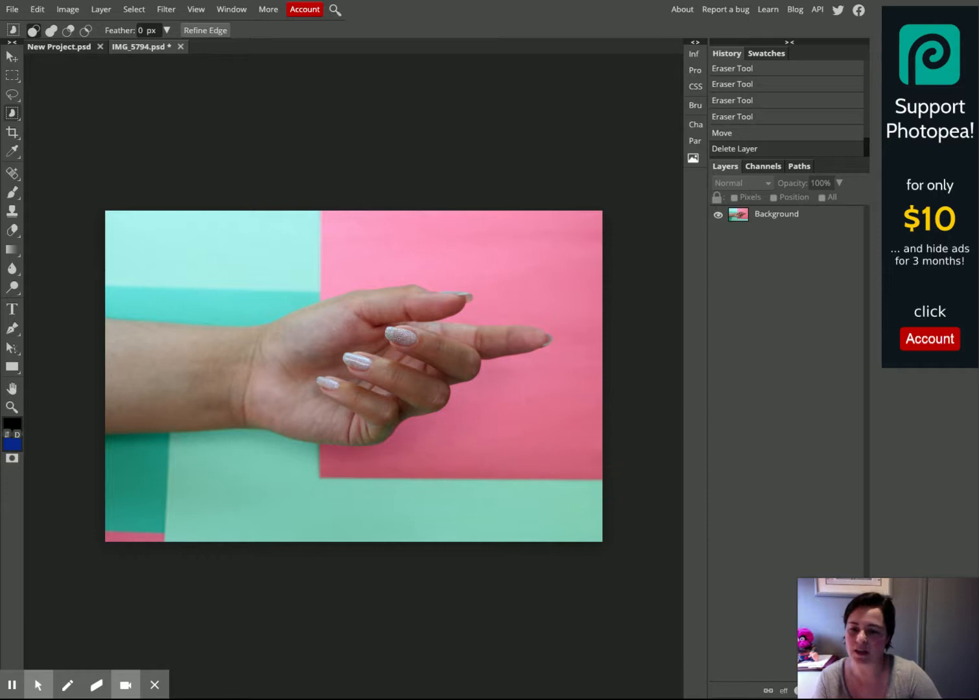
click(108, 266)
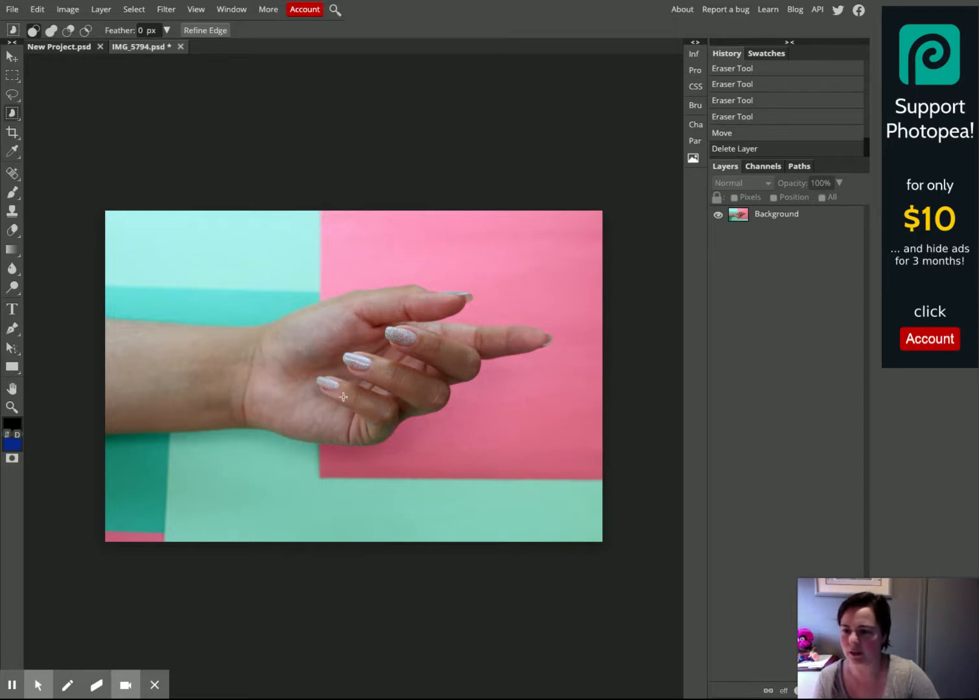
click(770, 214)
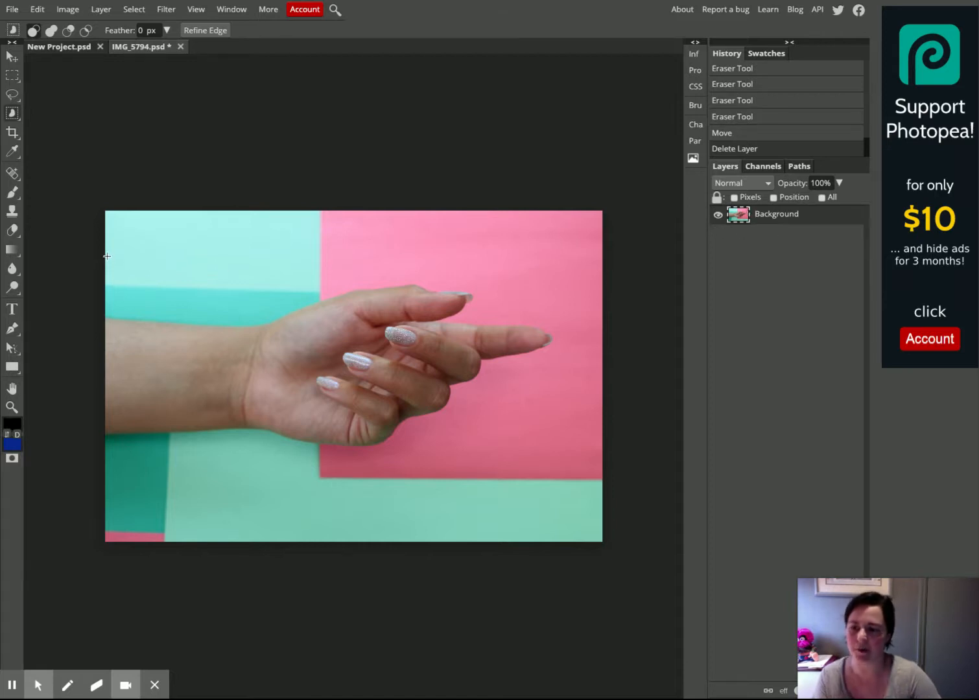
drag(105, 255, 601, 467)
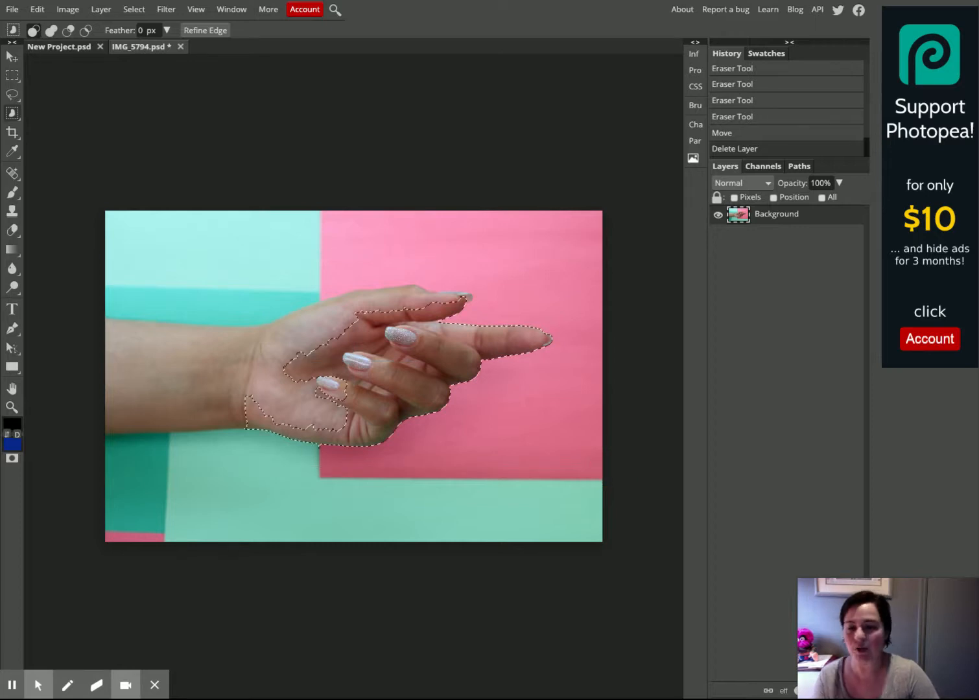
drag(104, 272, 592, 499)
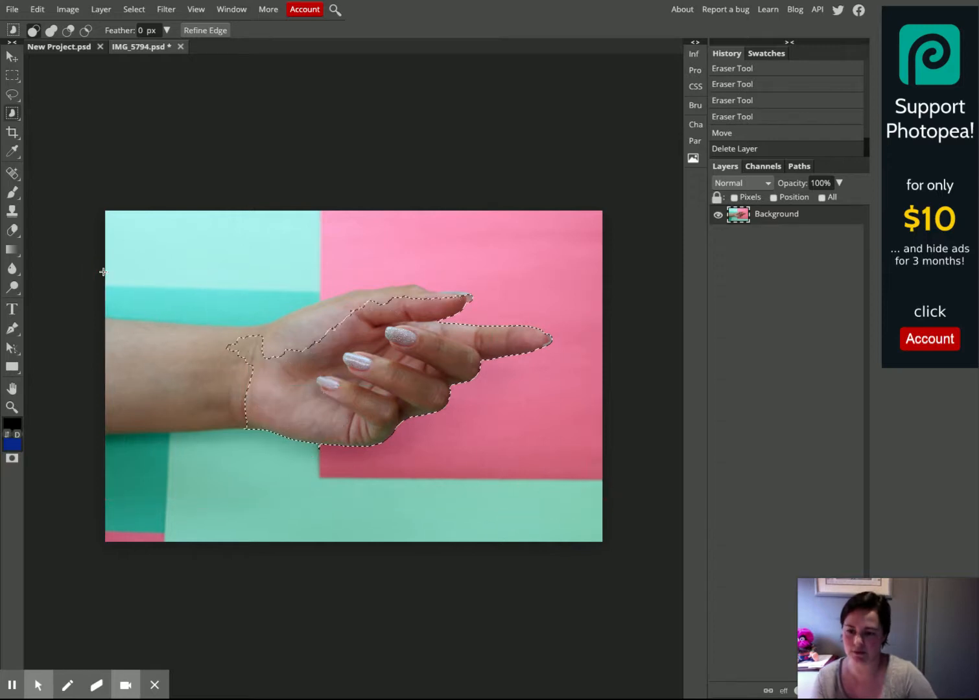
drag(105, 246, 580, 464)
drag(98, 250, 399, 473)
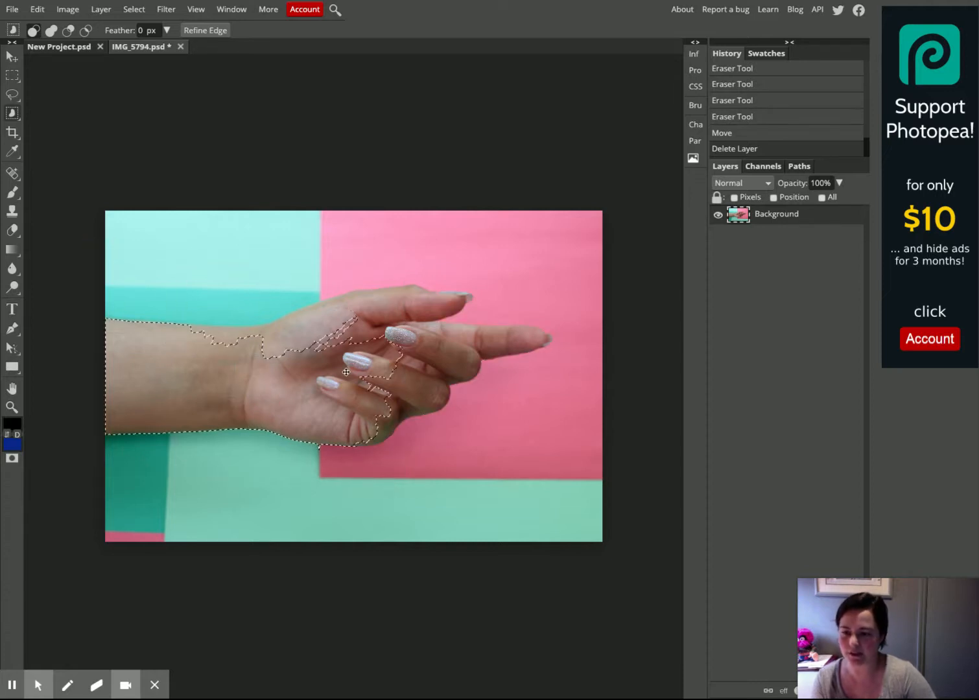
drag(98, 227, 654, 529)
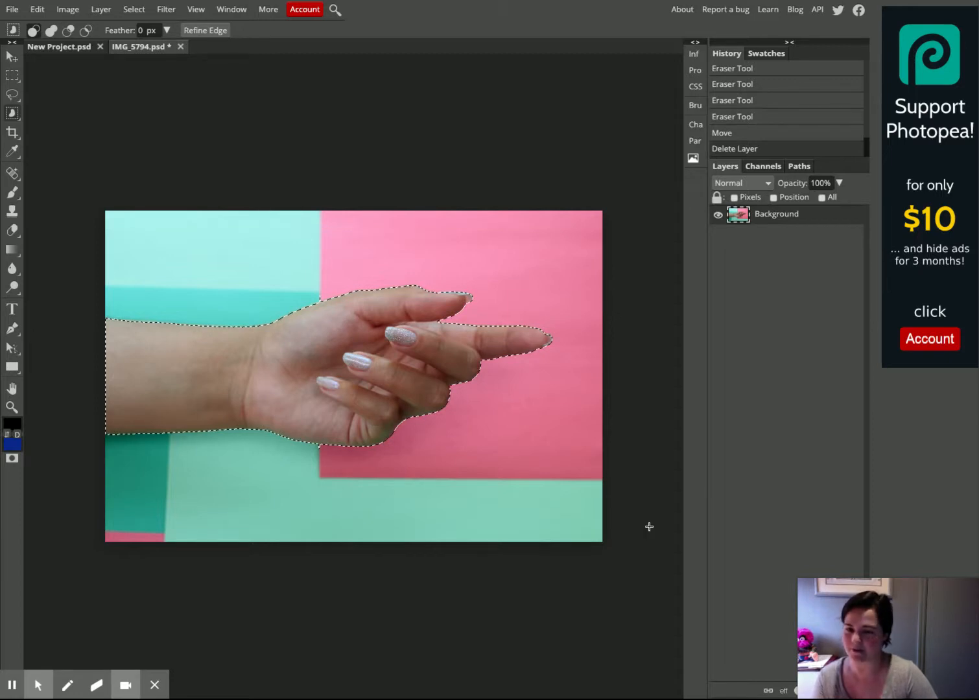
drag(87, 192, 633, 566)
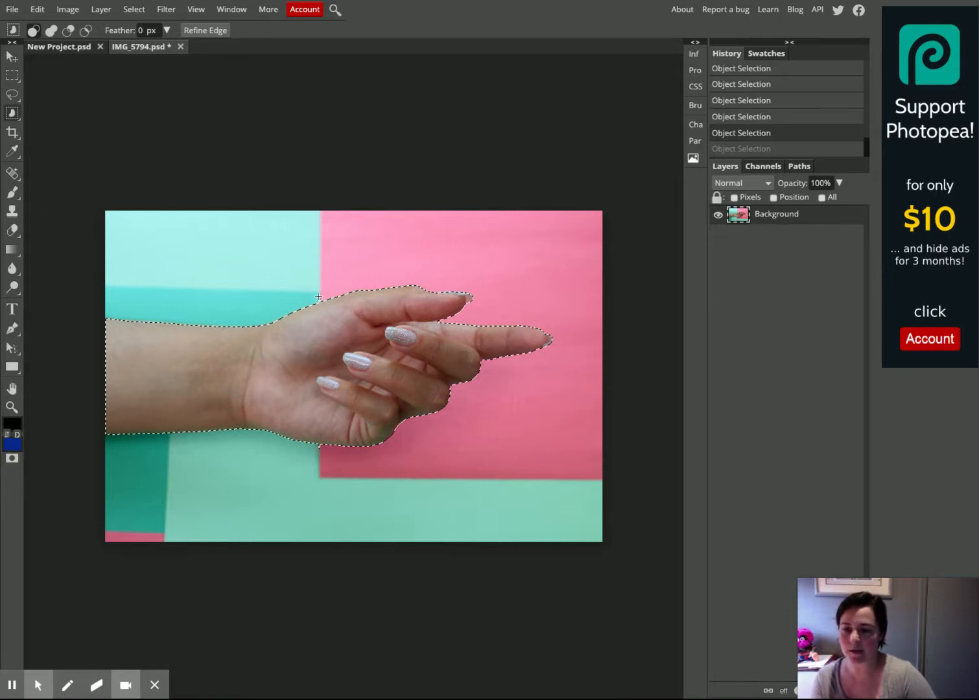
Zoom in and pan around the image to inspect the selection edge along the wrist and hand
key(ctrl+plus)
key(ctrl+plus)
key(ctrl+plus)
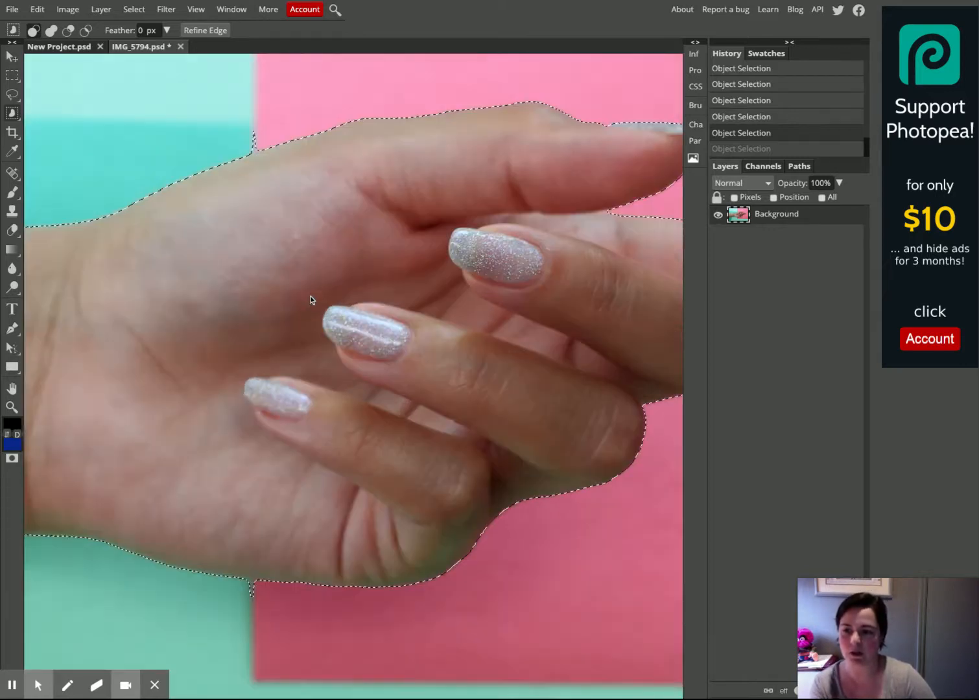
drag(284, 266, 403, 358)
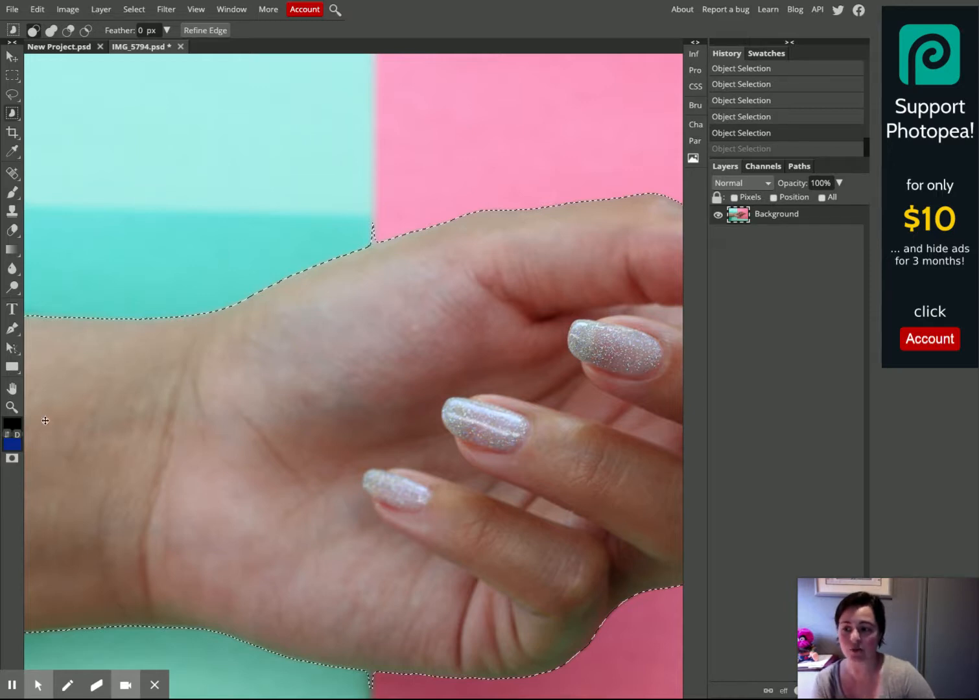
click(11, 407)
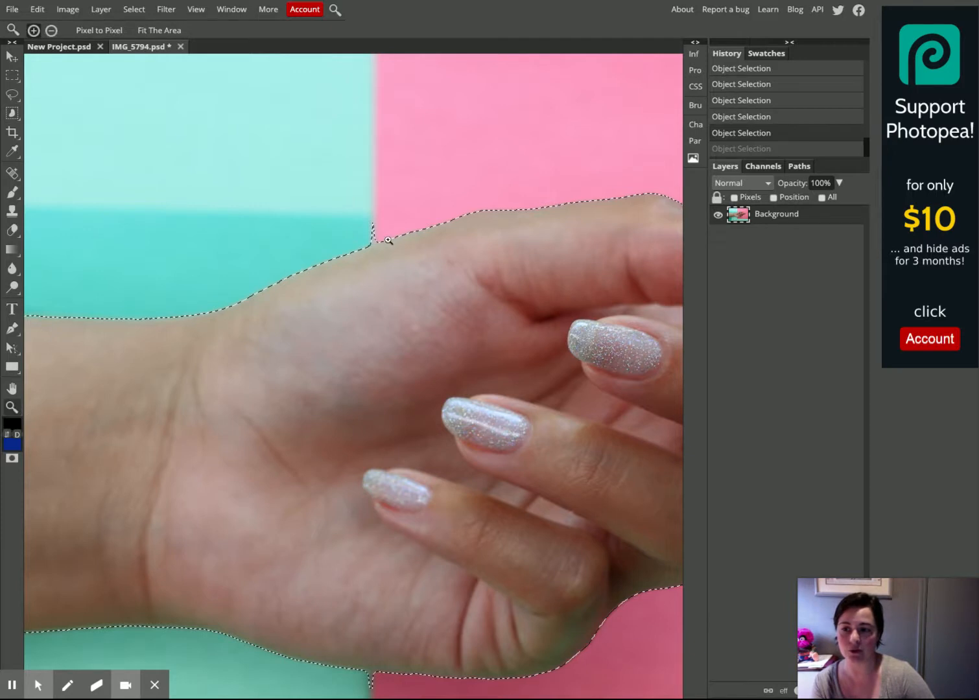
click(51, 31)
click(372, 251)
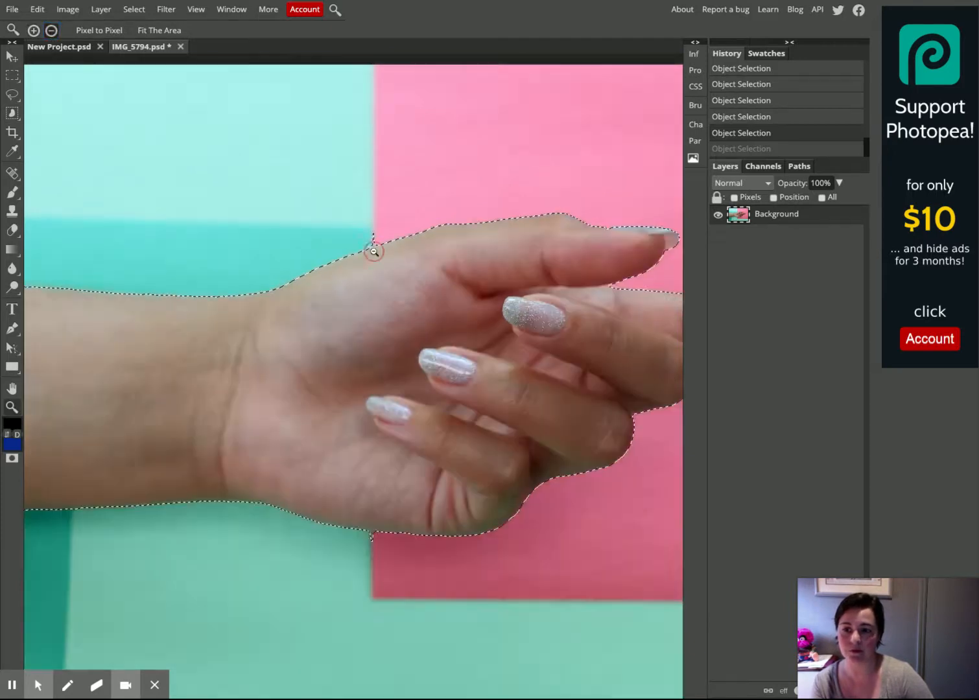
click(34, 31)
click(405, 278)
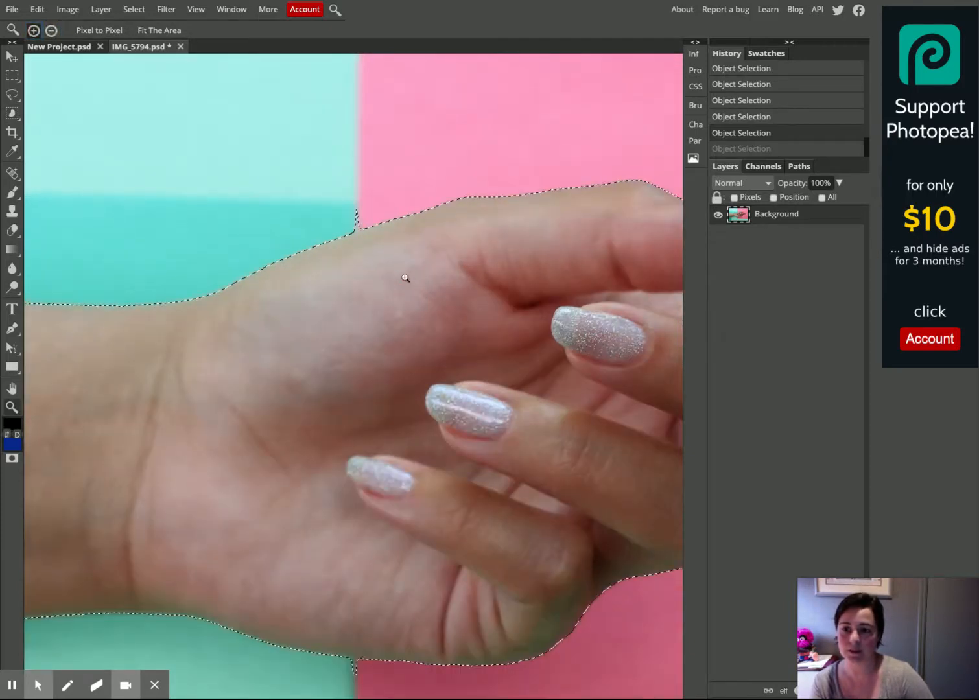
click(12, 389)
drag(306, 376, 117, 391)
drag(481, 300, 234, 417)
drag(279, 504, 273, 356)
drag(241, 452, 376, 365)
drag(308, 448, 526, 321)
drag(370, 272, 447, 447)
drag(378, 322, 343, 294)
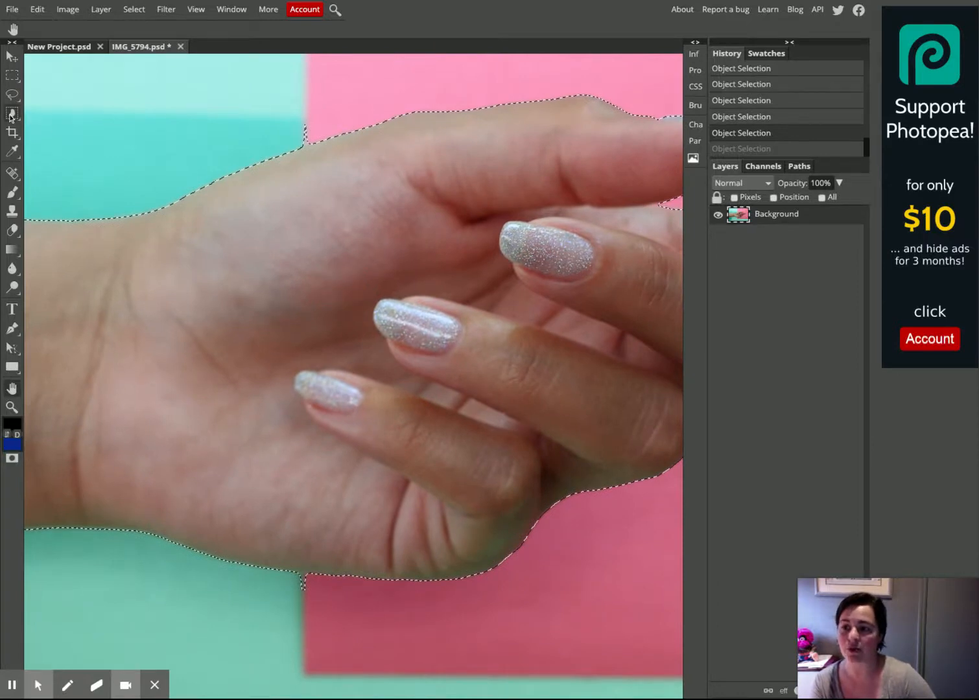
key(ctrl+minus)
key(ctrl+minus)
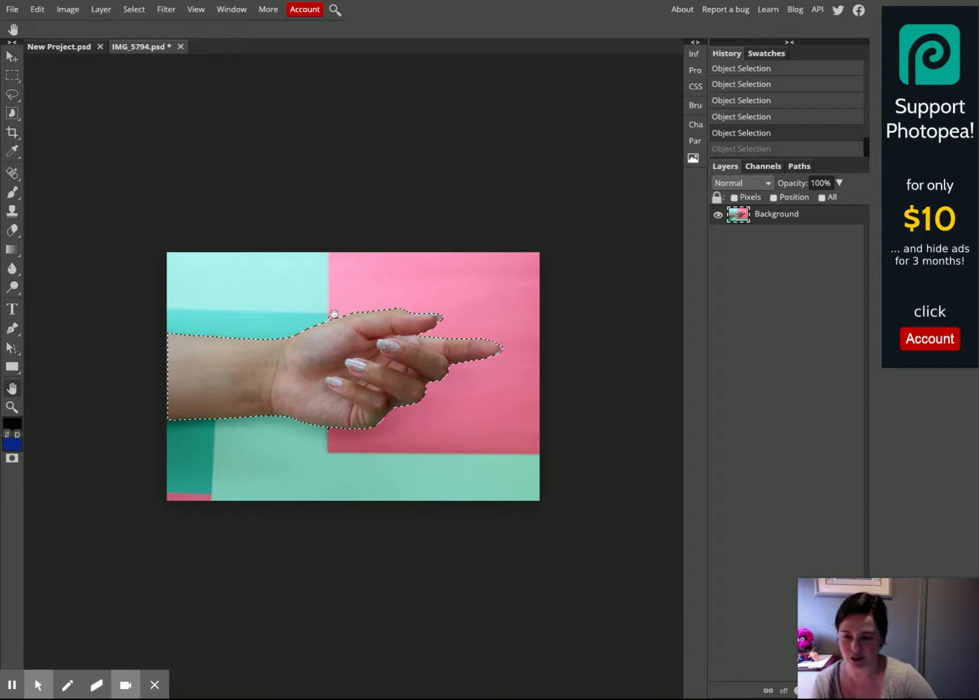
click(13, 114)
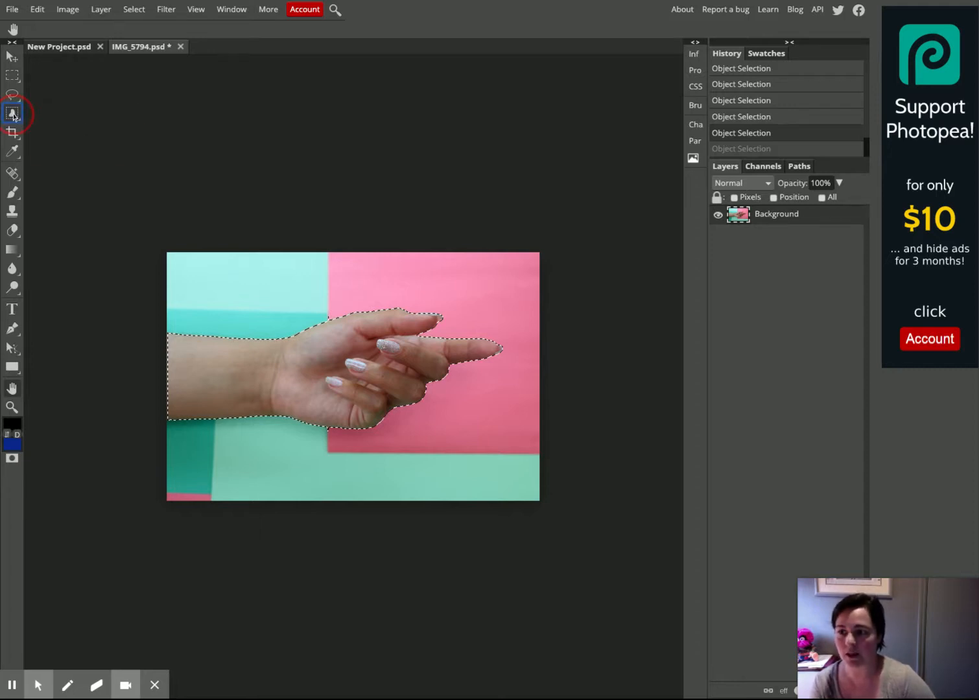
click(13, 94)
click(14, 93)
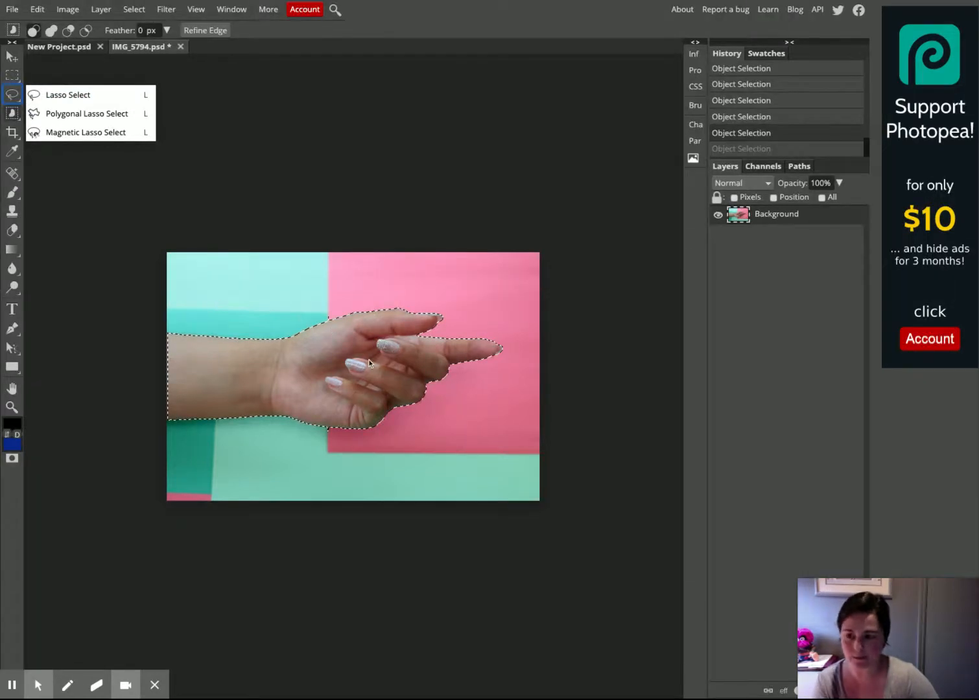
click(351, 371)
key(ctrl+plus)
key(ctrl+plus)
key(ctrl+plus)
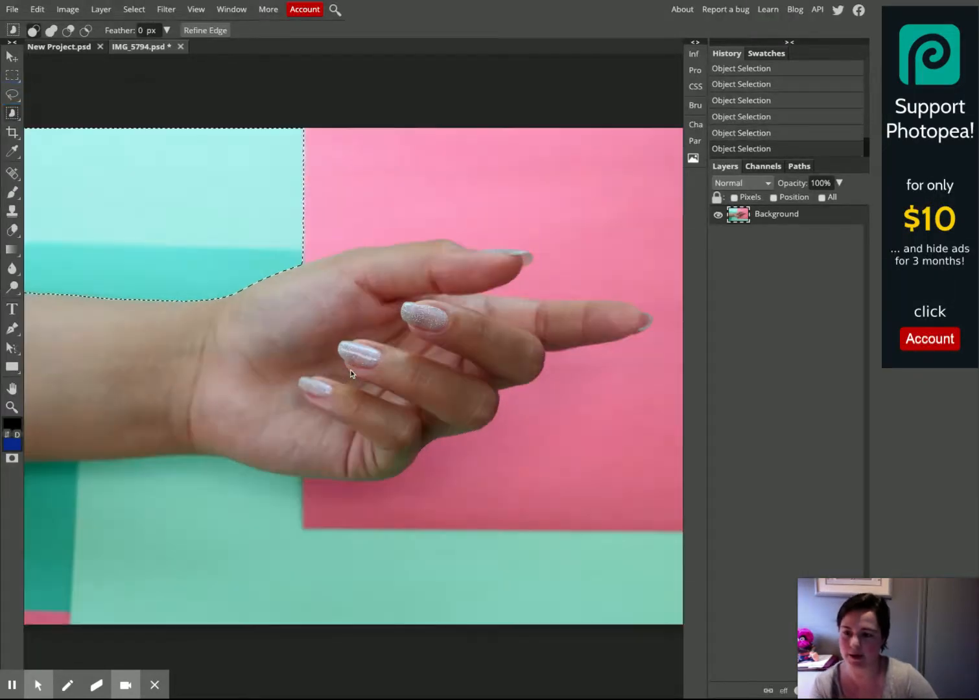
scroll(351, 371, up, 2)
key(ctrl+z)
drag(220, 227, 376, 353)
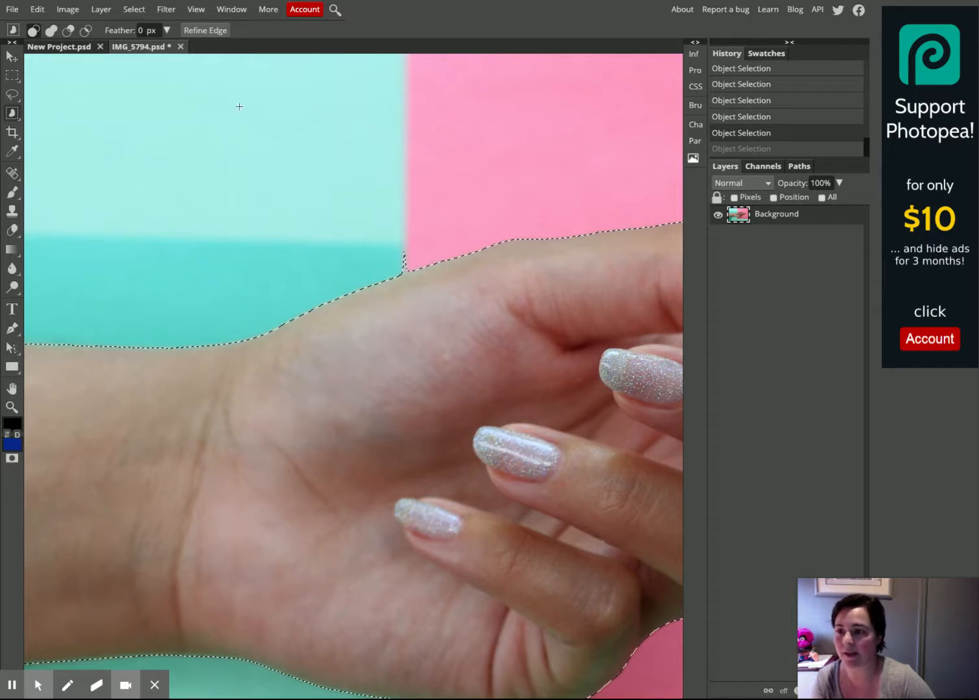
Set Object Selection to subtract mode and drag over the notch at the top of the wrist
click(33, 33)
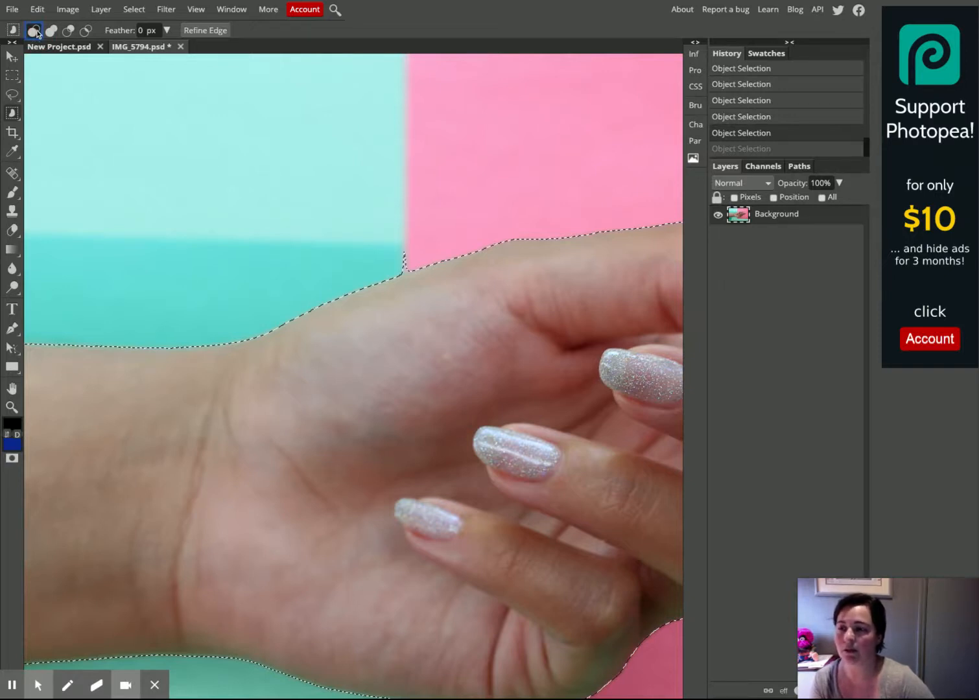
click(68, 33)
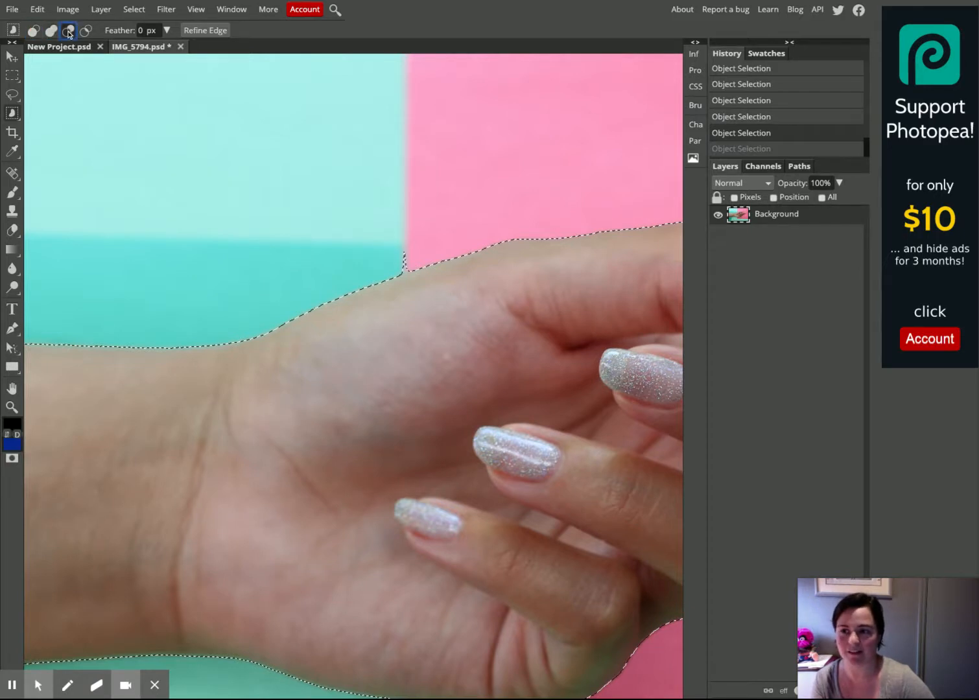
drag(412, 266, 394, 251)
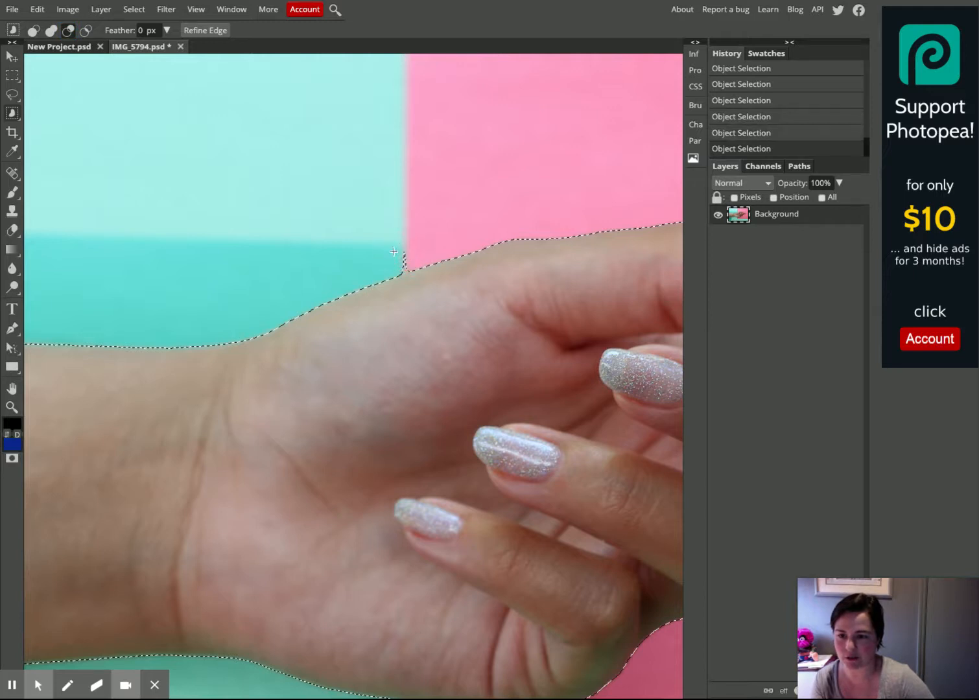
Switch to the Lasso Select tool in subtract mode and trim the notch at the top of the wrist
right_click(14, 116)
click(13, 98)
right_click(13, 99)
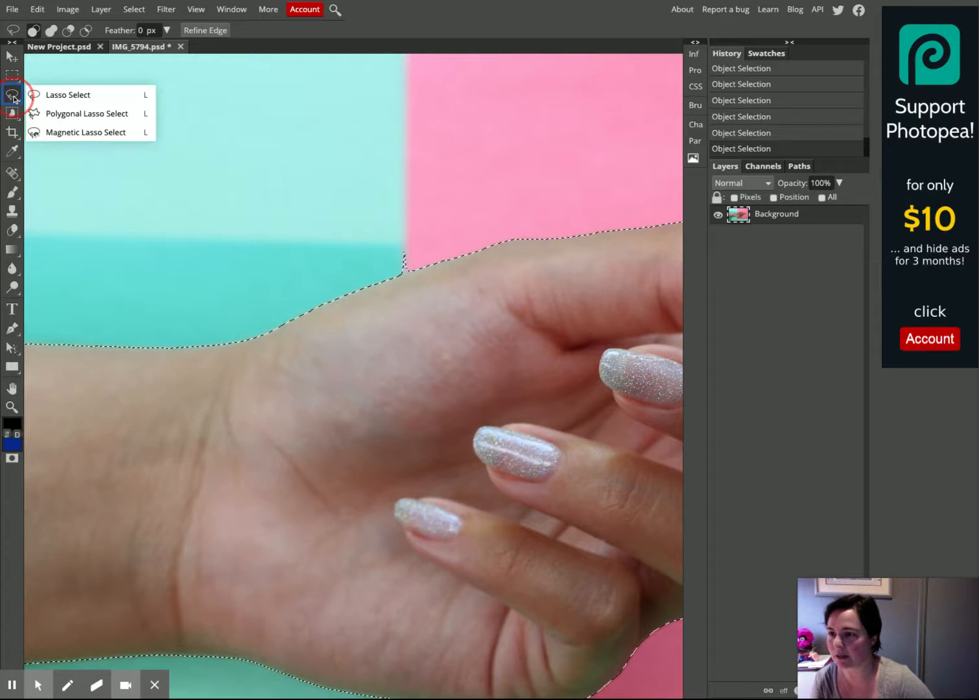
click(54, 98)
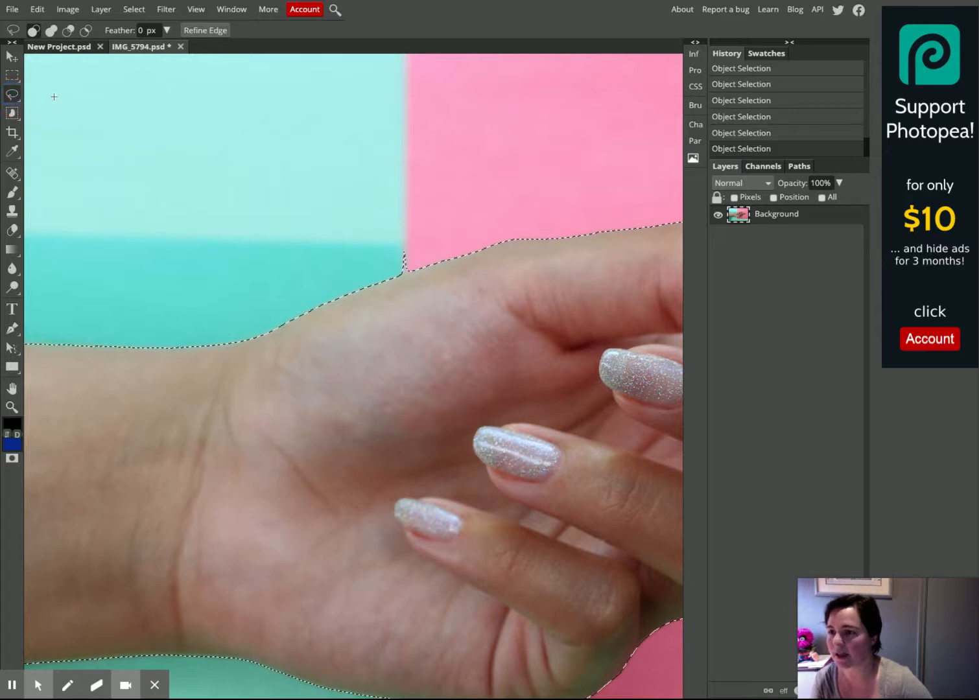
click(69, 30)
mouse_move(415, 254)
mouse_down()
mouse_move(391, 251)
mouse_move(395, 267)
mouse_move(412, 256)
mouse_up()
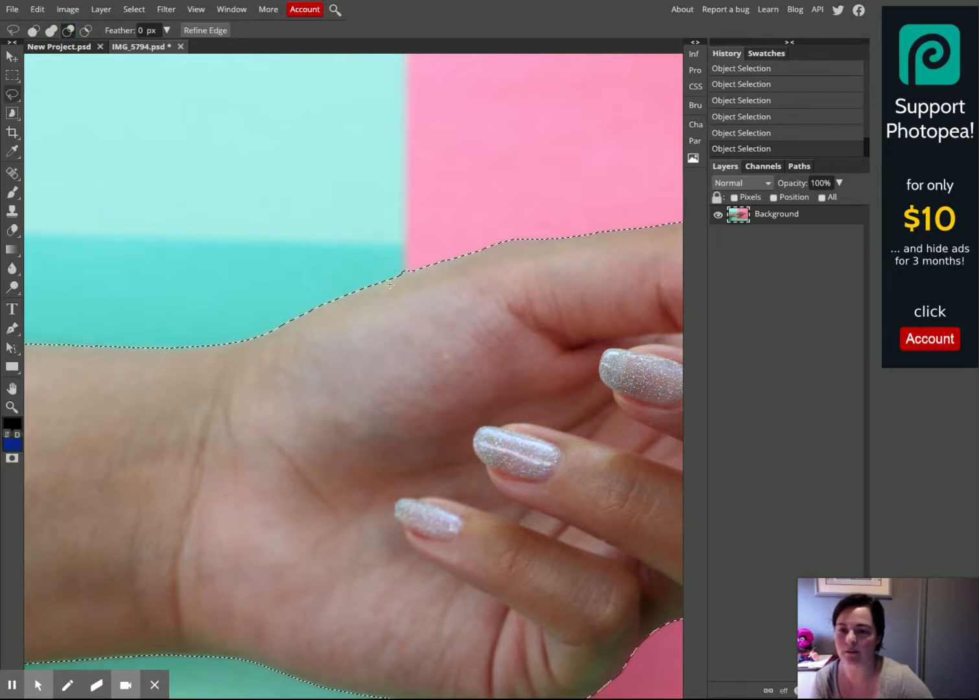
Lasso-trim the selection at the notch along the bottom edge of the wrist
scroll(435, 360, down, 5)
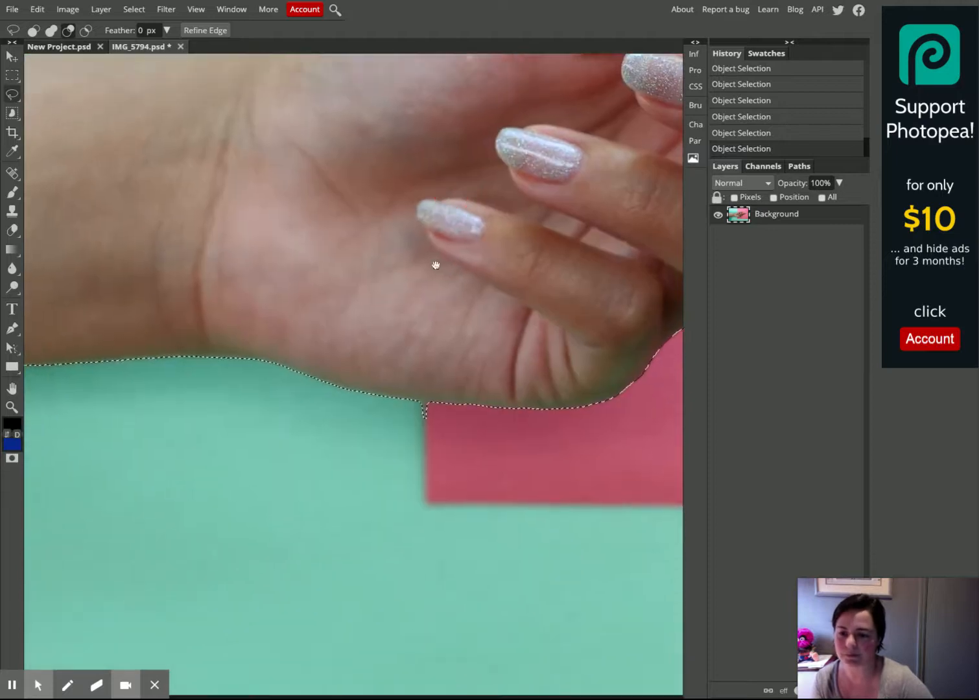
mouse_move(437, 405)
mouse_down()
mouse_move(416, 404)
mouse_move(412, 422)
mouse_move(435, 423)
mouse_move(428, 407)
mouse_move(430, 426)
mouse_up()
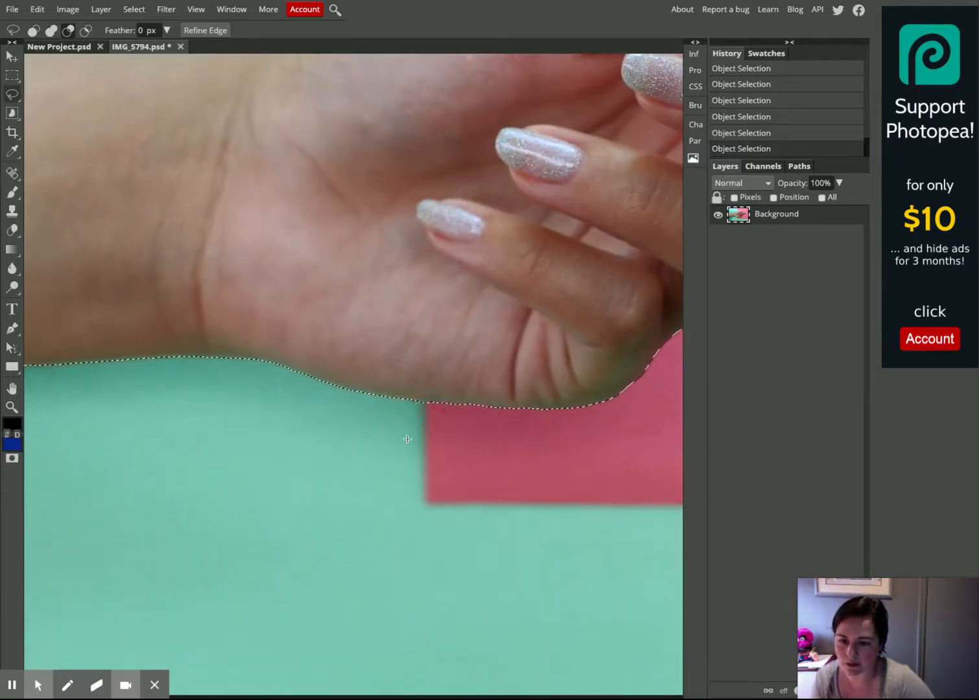
mouse_move(307, 410)
mouse_down()
mouse_move(452, 486)
mouse_move(428, 415)
mouse_move(370, 408)
mouse_move(337, 469)
mouse_move(384, 490)
mouse_move(448, 464)
mouse_up()
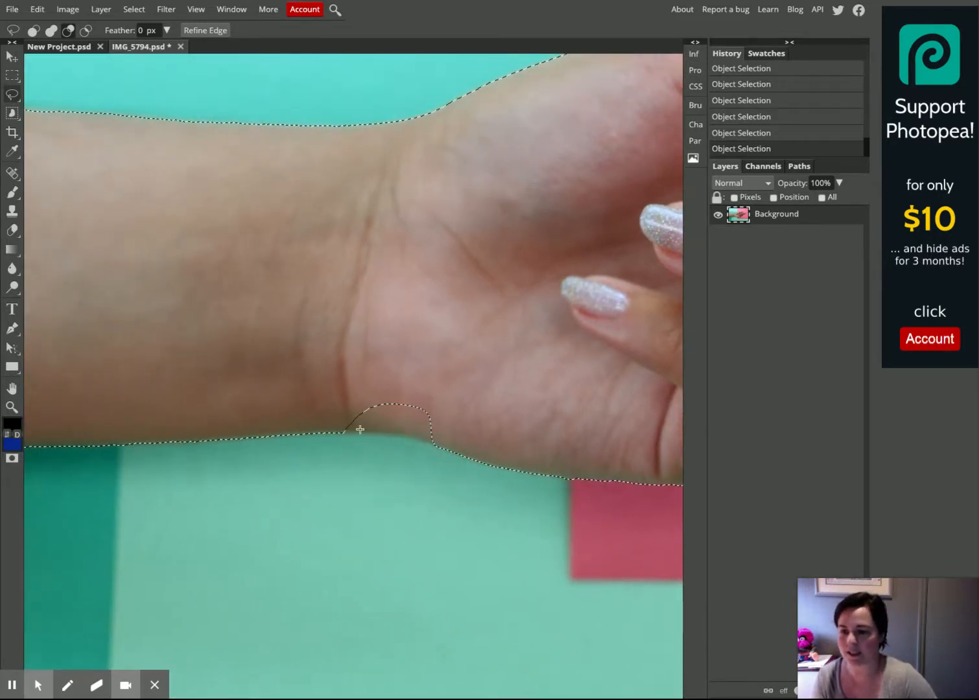
click(33, 30)
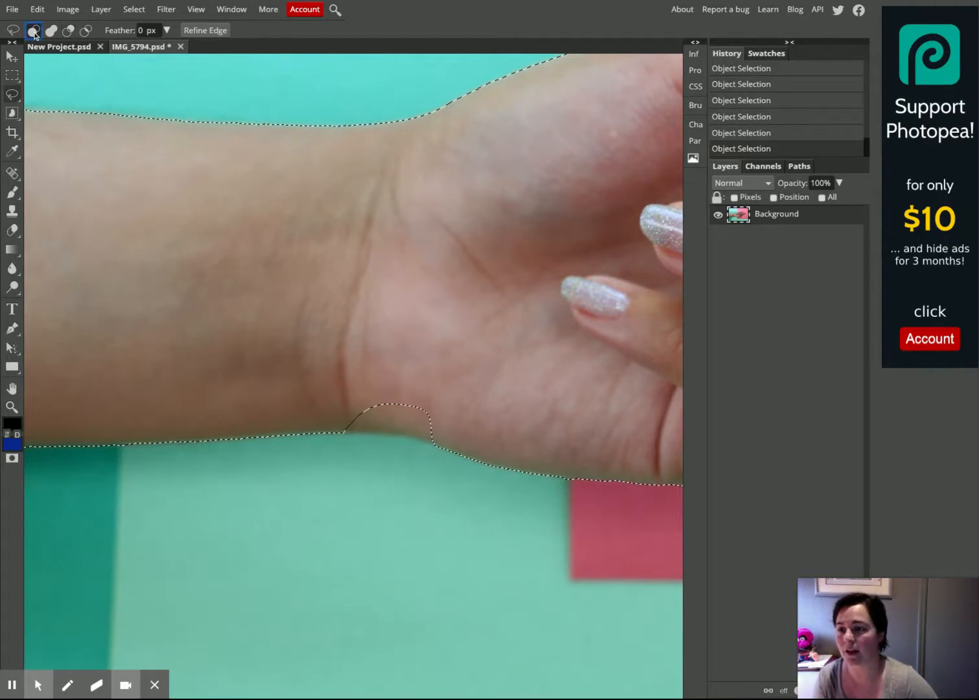
click(51, 31)
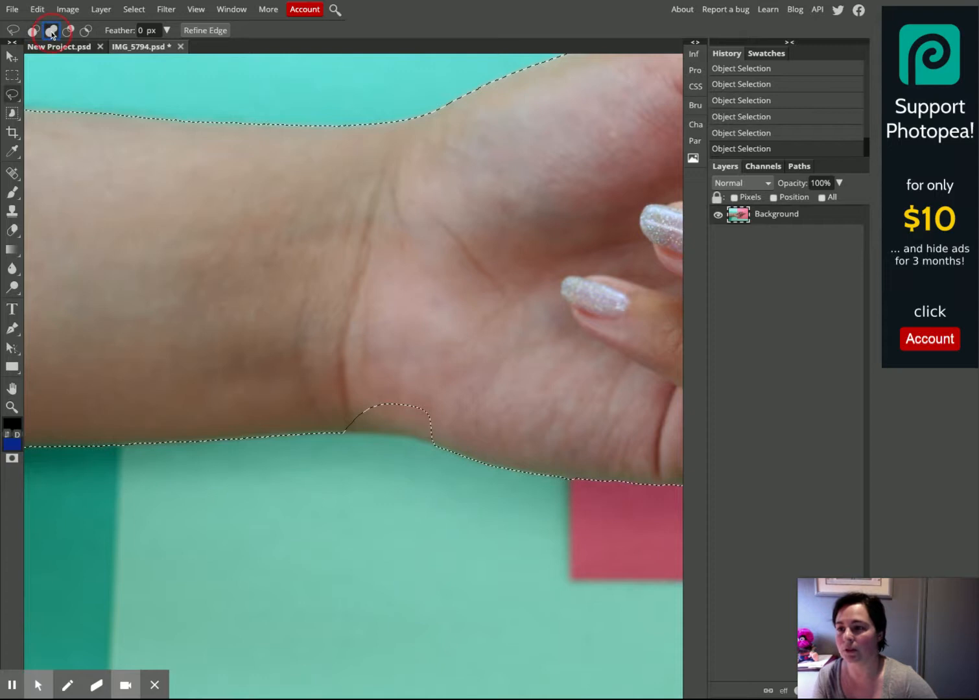
click(86, 30)
click(33, 30)
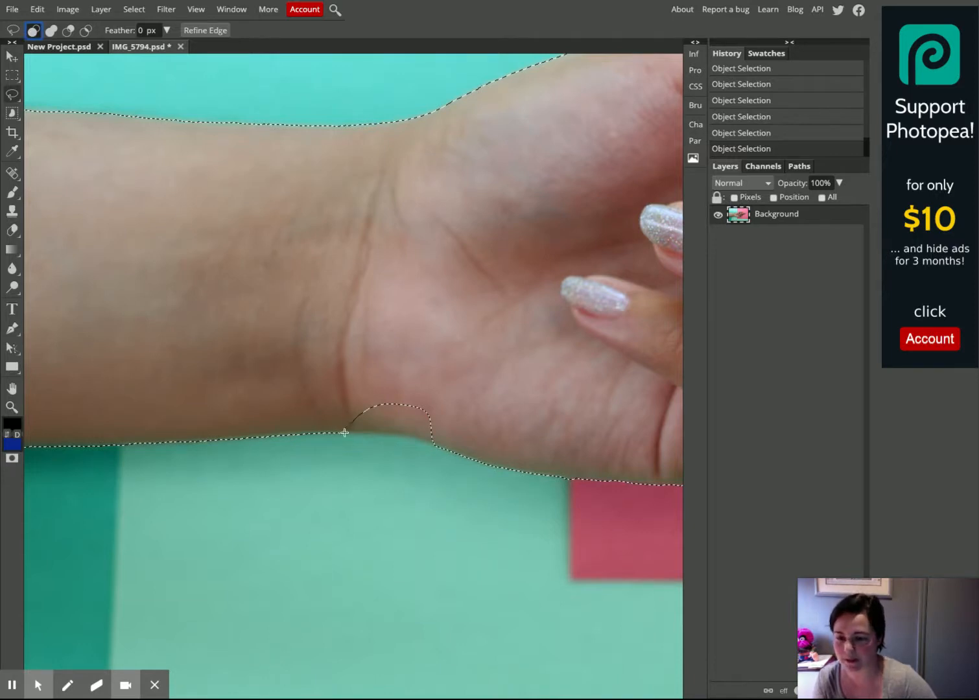
mouse_move(343, 433)
mouse_down()
mouse_move(435, 445)
mouse_move(445, 433)
mouse_move(430, 399)
mouse_move(378, 392)
mouse_move(337, 432)
mouse_up()
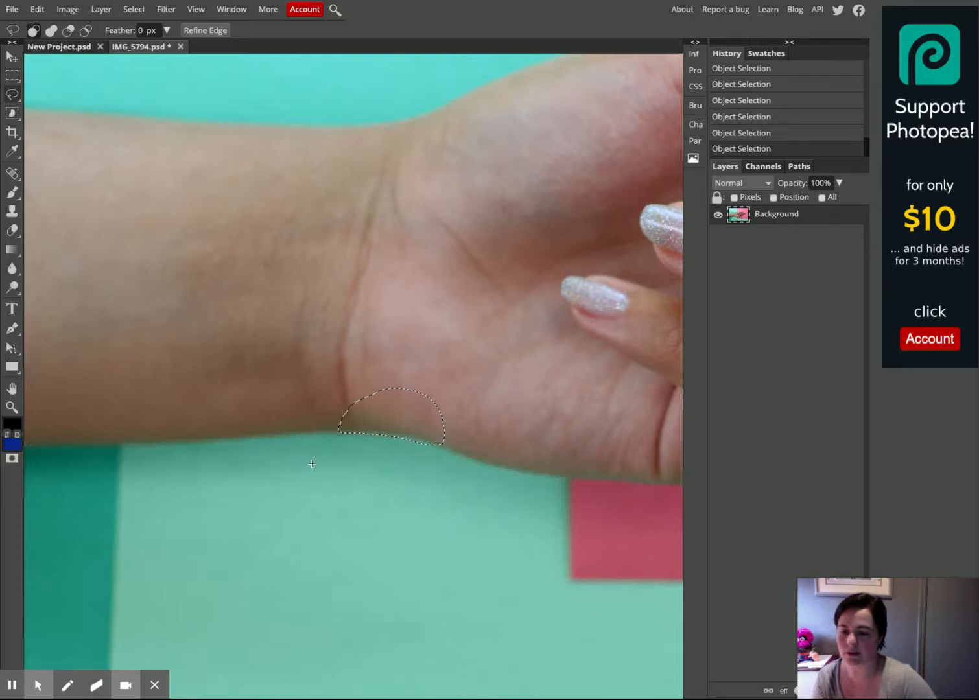
key(ctrl+z)
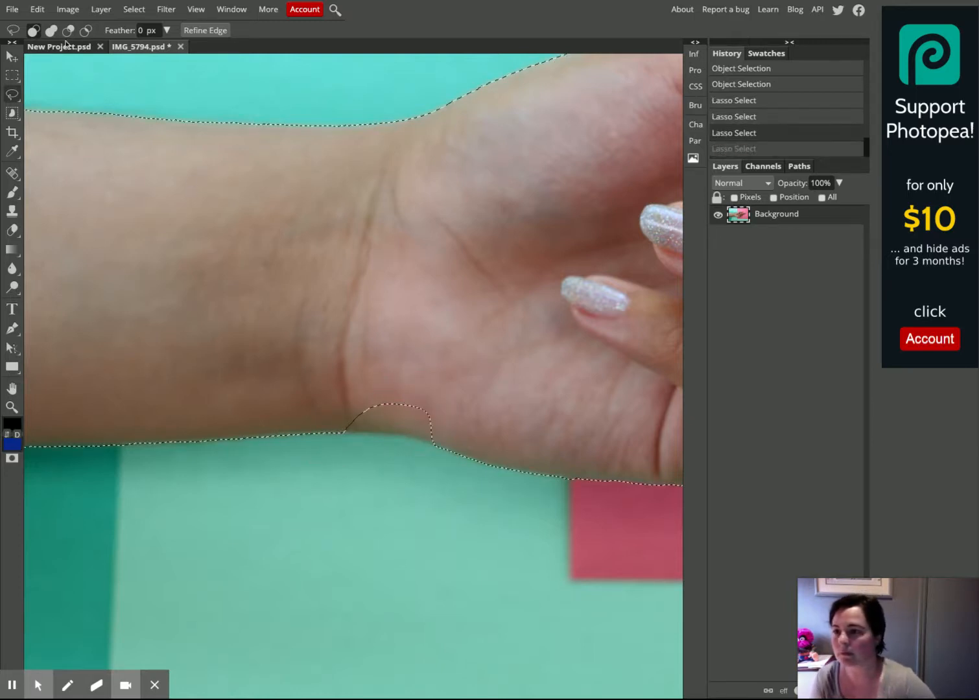
click(85, 30)
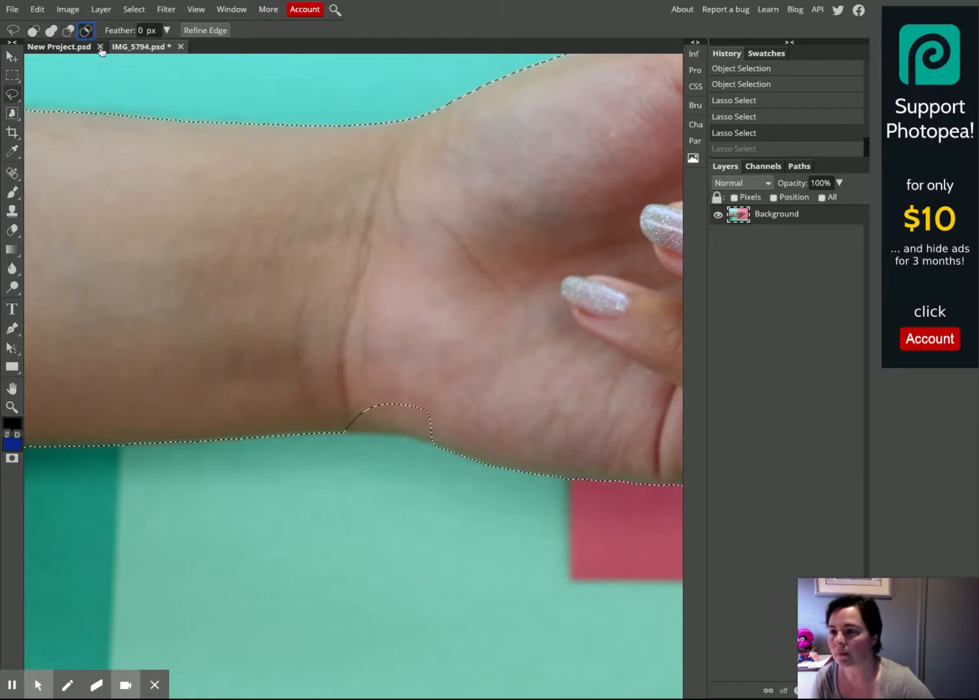
right_click(12, 94)
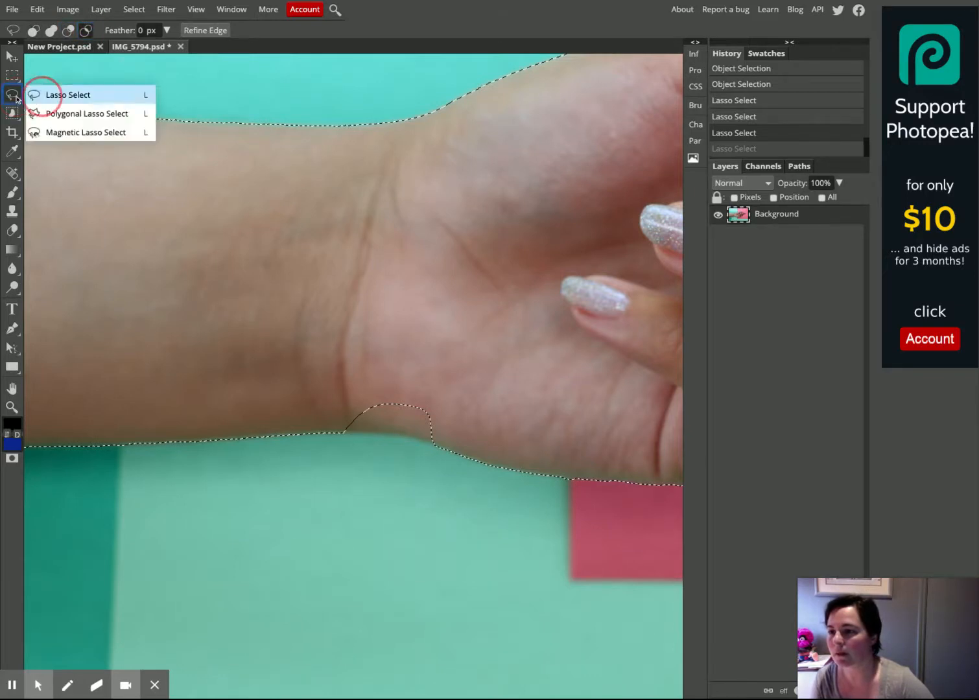
click(48, 93)
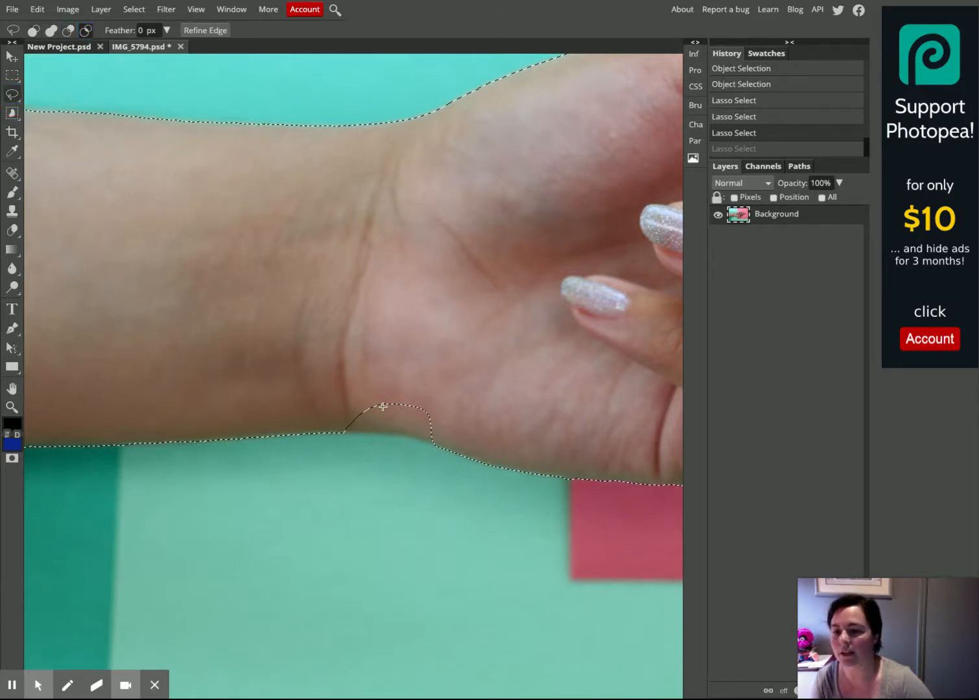
mouse_move(382, 397)
mouse_down()
mouse_move(349, 409)
mouse_move(337, 429)
mouse_move(448, 445)
mouse_move(436, 407)
mouse_move(365, 397)
mouse_up()
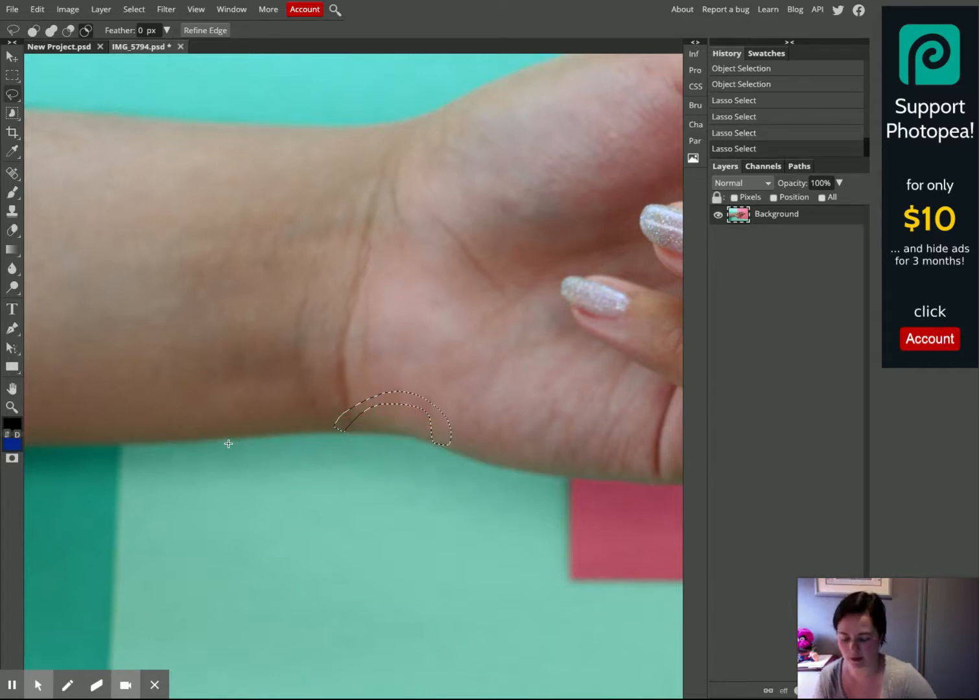
key(ctrl+z)
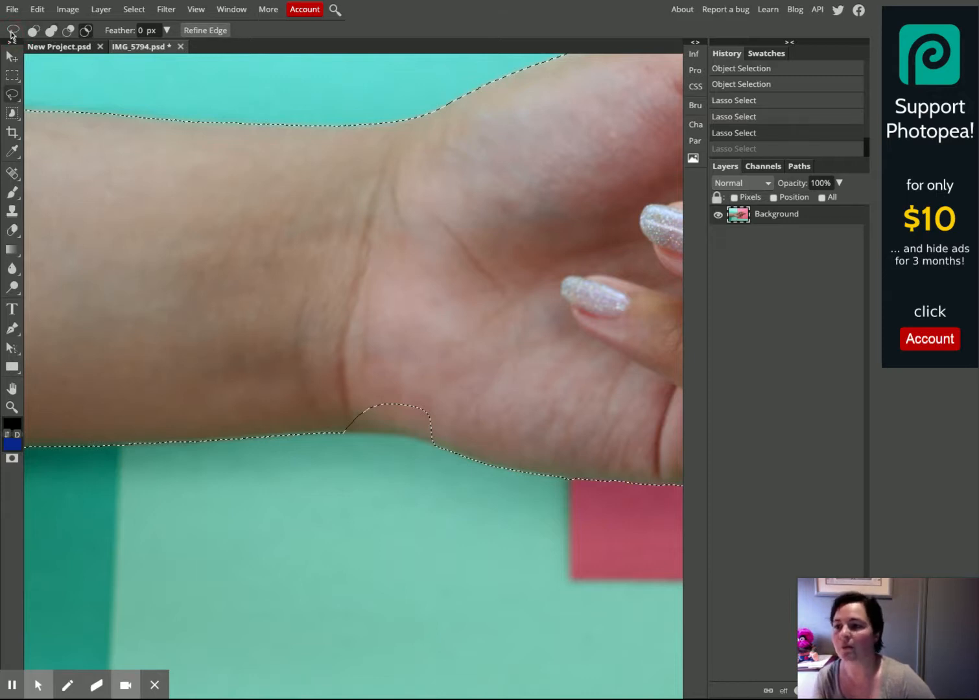
click(34, 31)
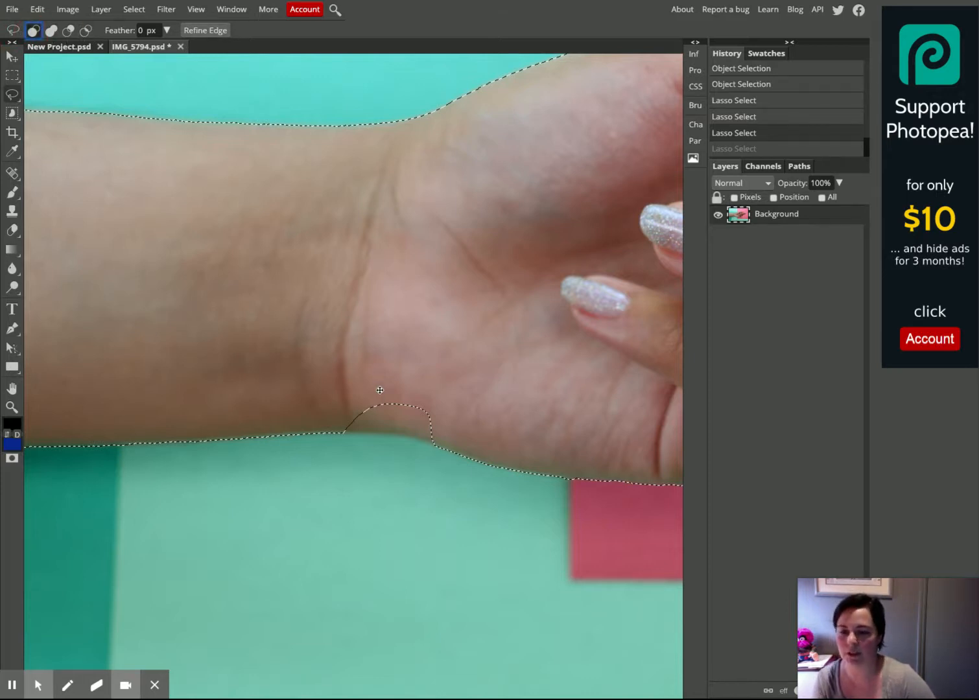
click(388, 422)
key(ctrl+z)
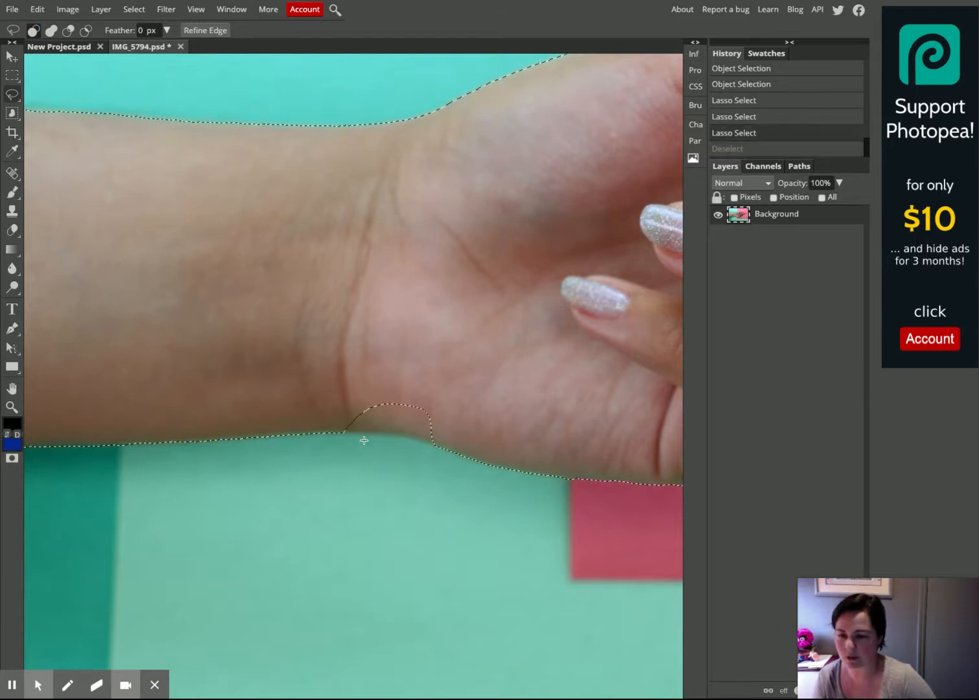
right_click(14, 112)
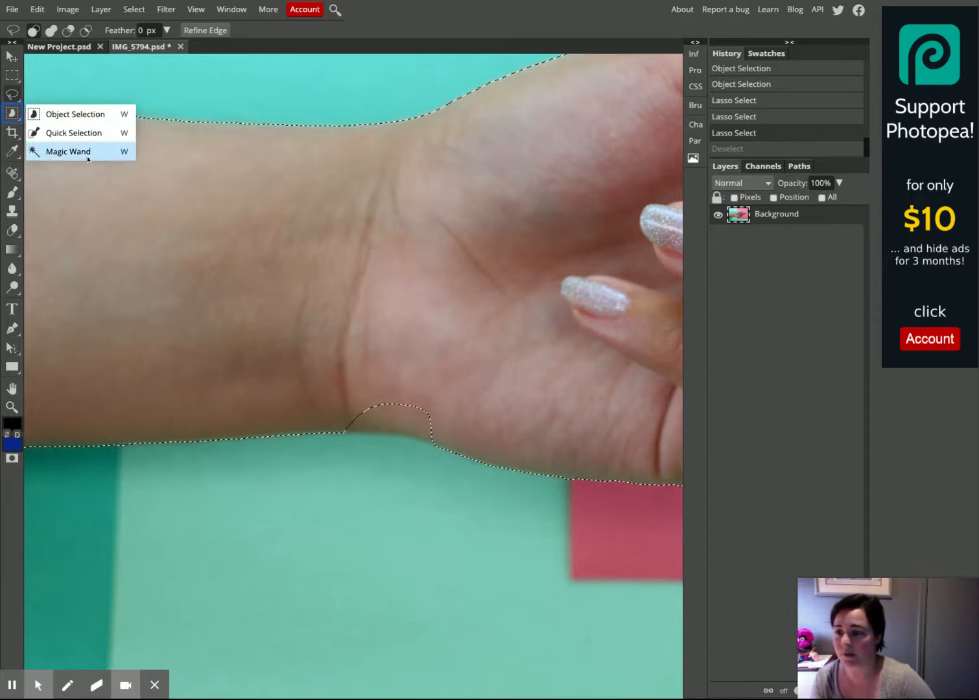
click(70, 133)
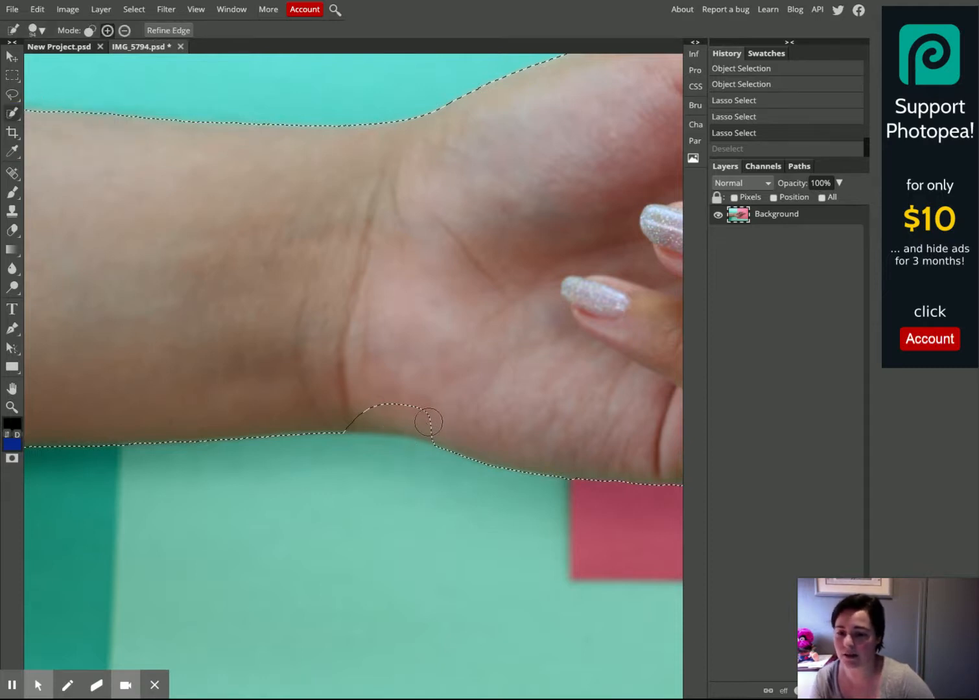
drag(360, 409, 326, 412)
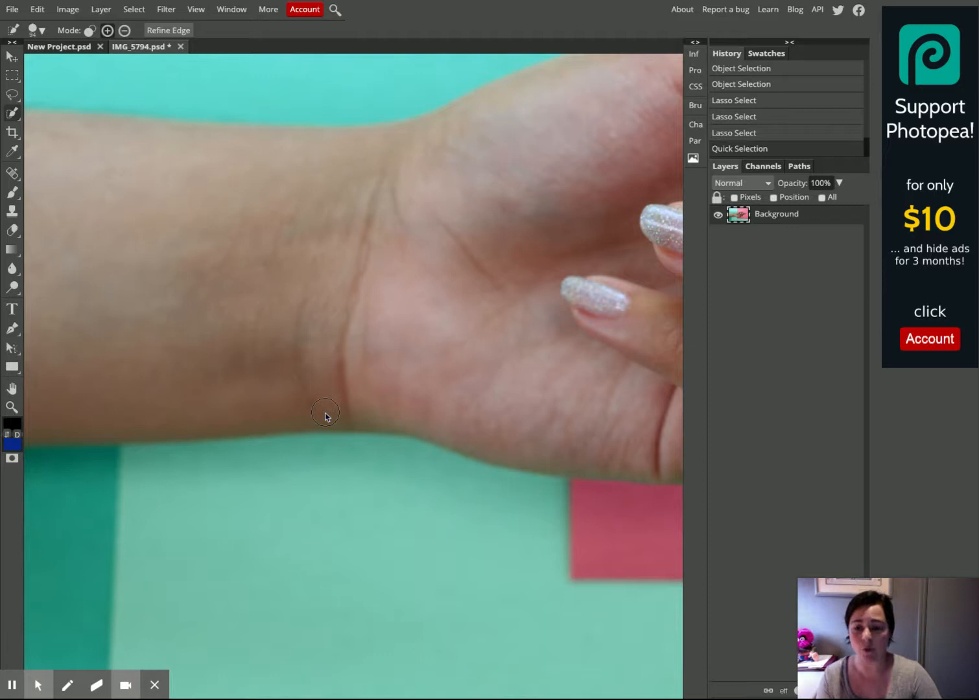
key(ctrl+z)
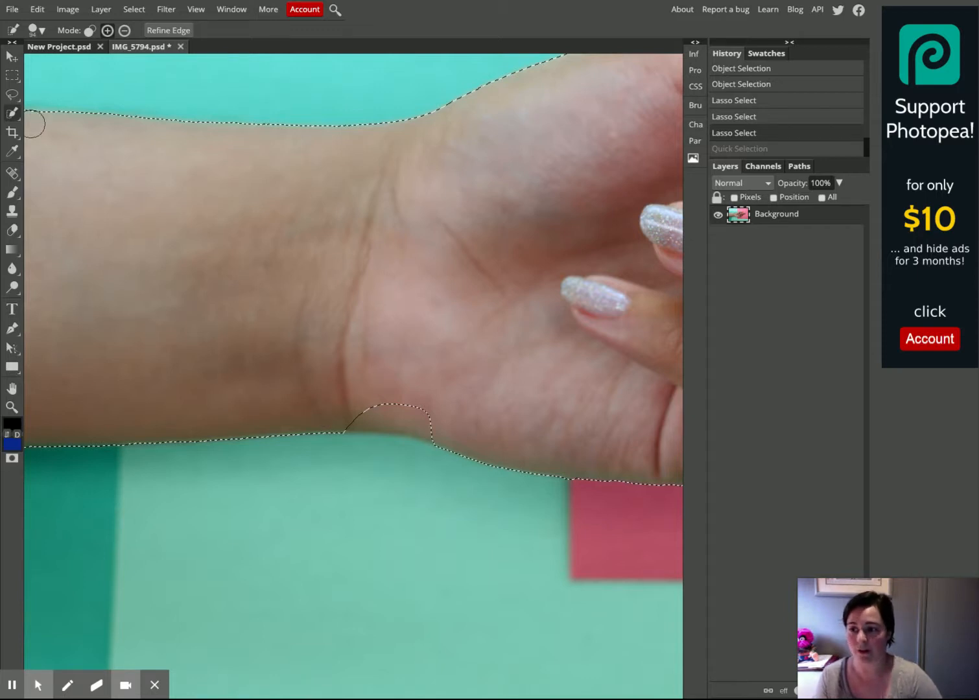
Draw a new loose Lasso selection around the entire arm and hand, including some surrounding background
click(12, 96)
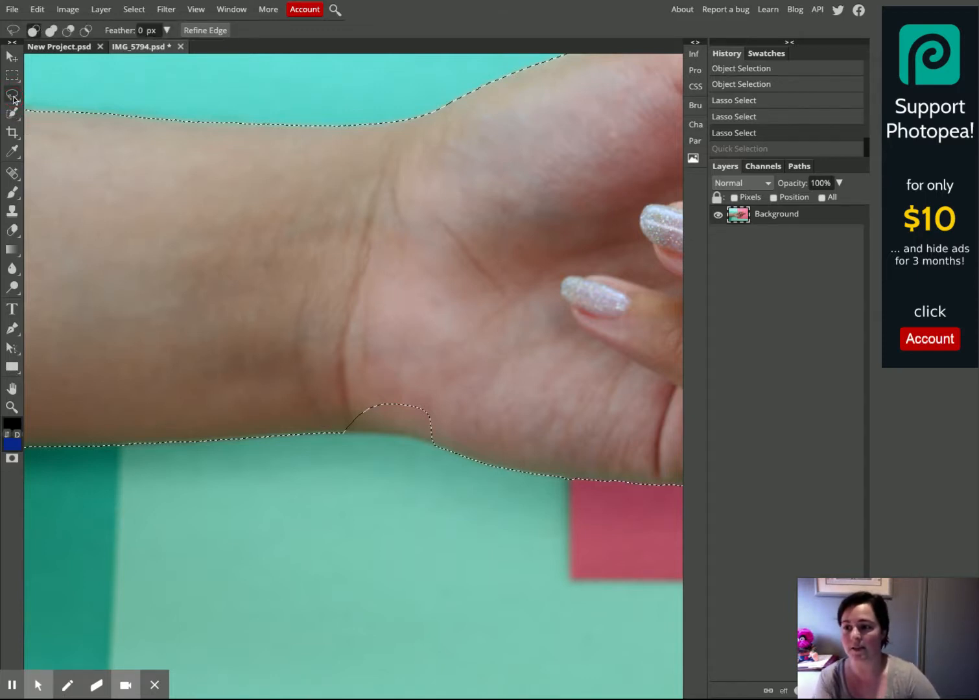
scroll(312, 269, down, 1)
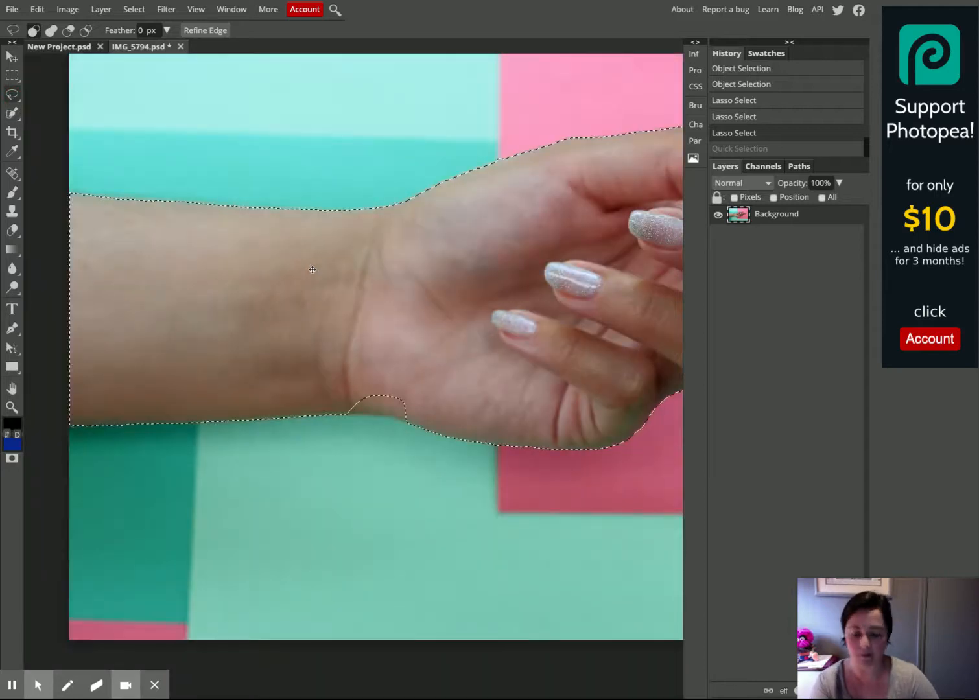
scroll(312, 269, down, 2)
click(12, 95)
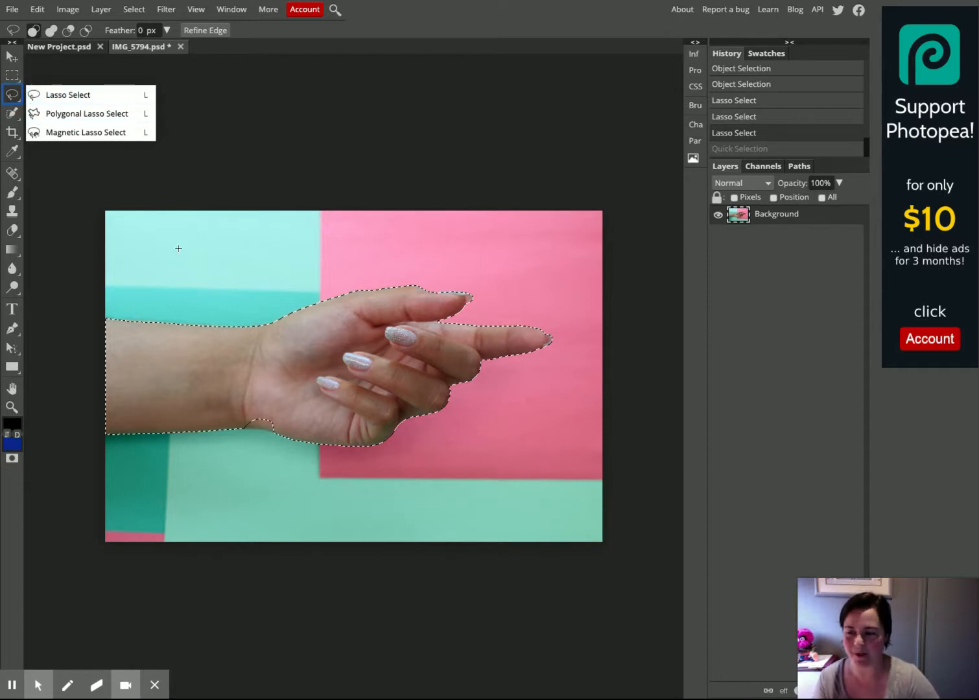
click(64, 95)
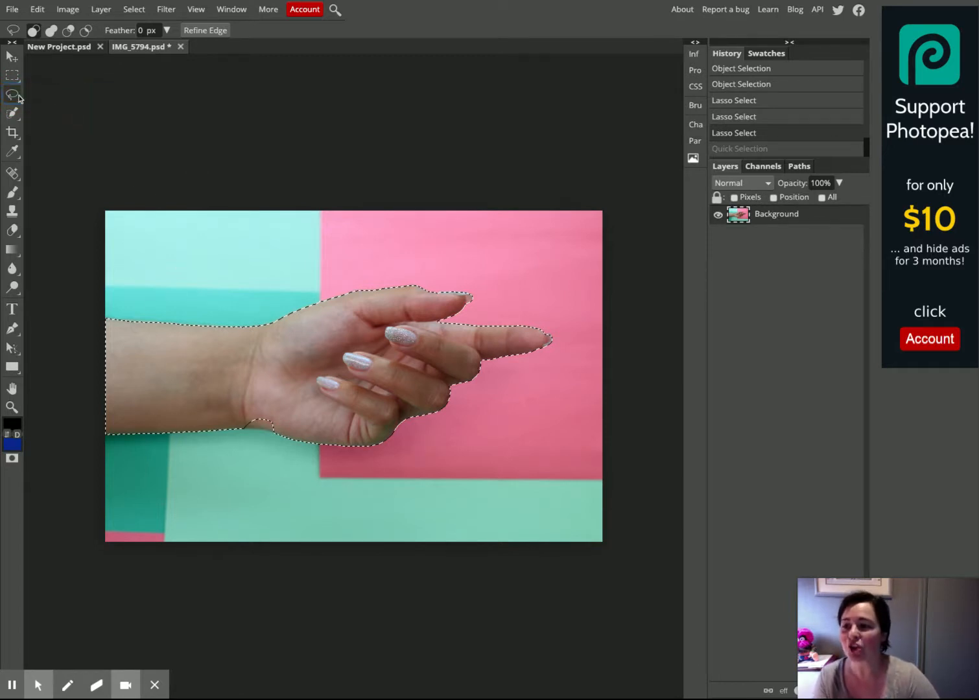
click(204, 251)
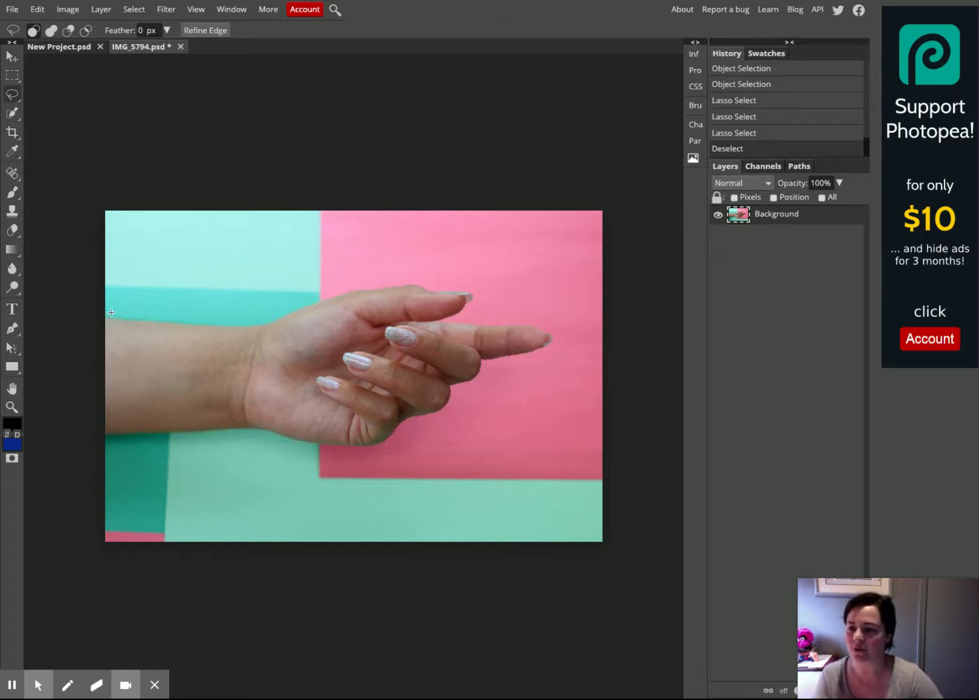
mouse_move(106, 311)
mouse_down()
mouse_move(253, 323)
mouse_move(356, 284)
mouse_move(416, 275)
mouse_move(477, 292)
mouse_move(470, 316)
mouse_move(534, 321)
mouse_move(549, 339)
mouse_move(492, 370)
mouse_move(456, 411)
mouse_move(392, 453)
mouse_move(305, 455)
mouse_move(235, 435)
mouse_move(109, 451)
mouse_move(100, 451)
mouse_move(105, 305)
mouse_up()
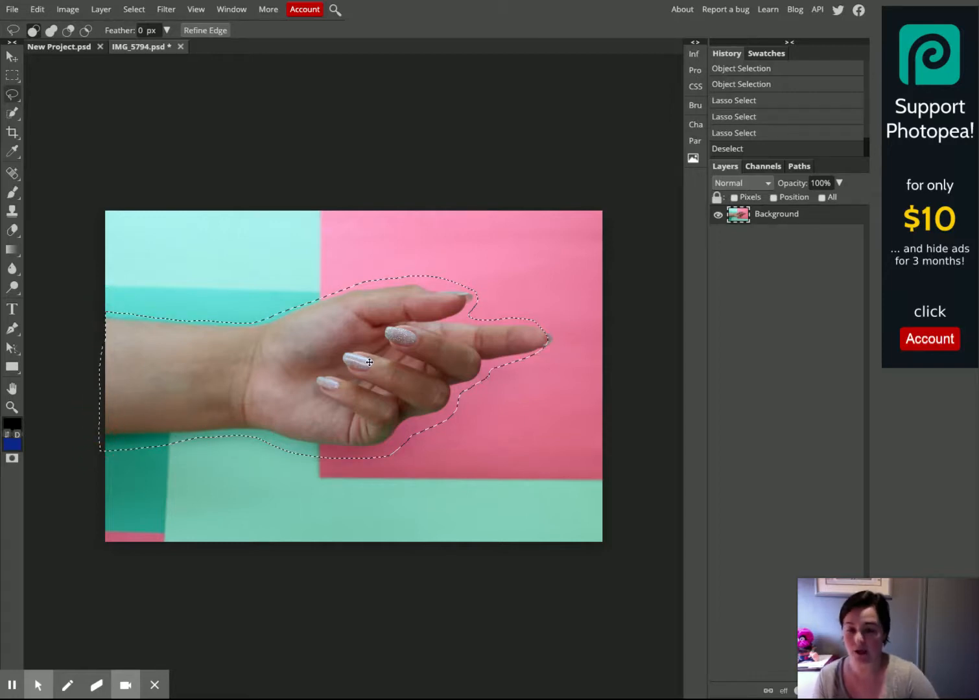
Paste the selected arm and hand into the New Project document as a new layer
click(78, 50)
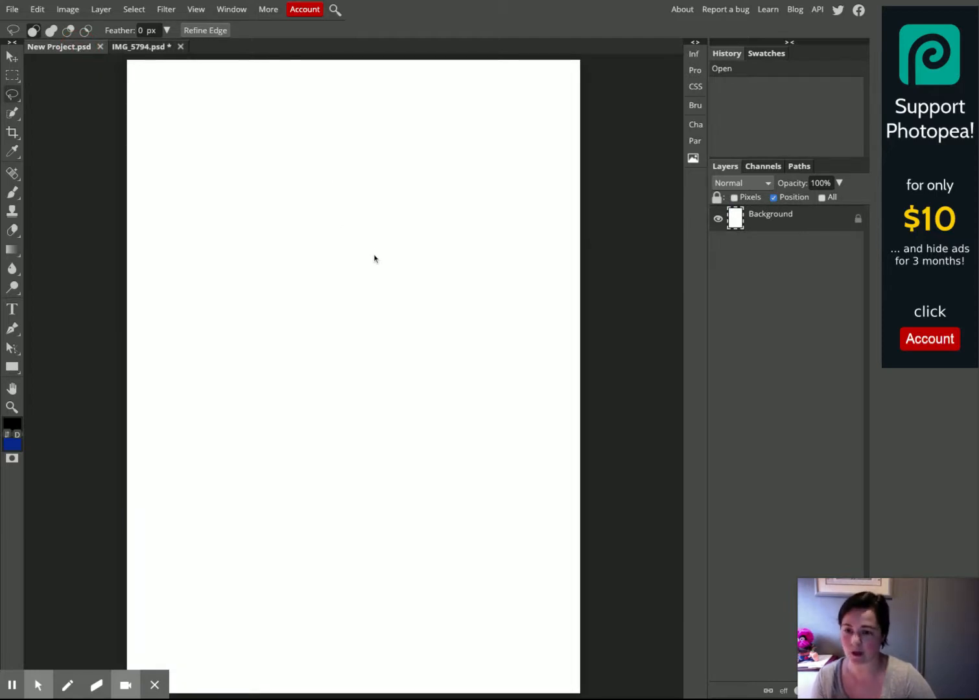
key(ctrl+v)
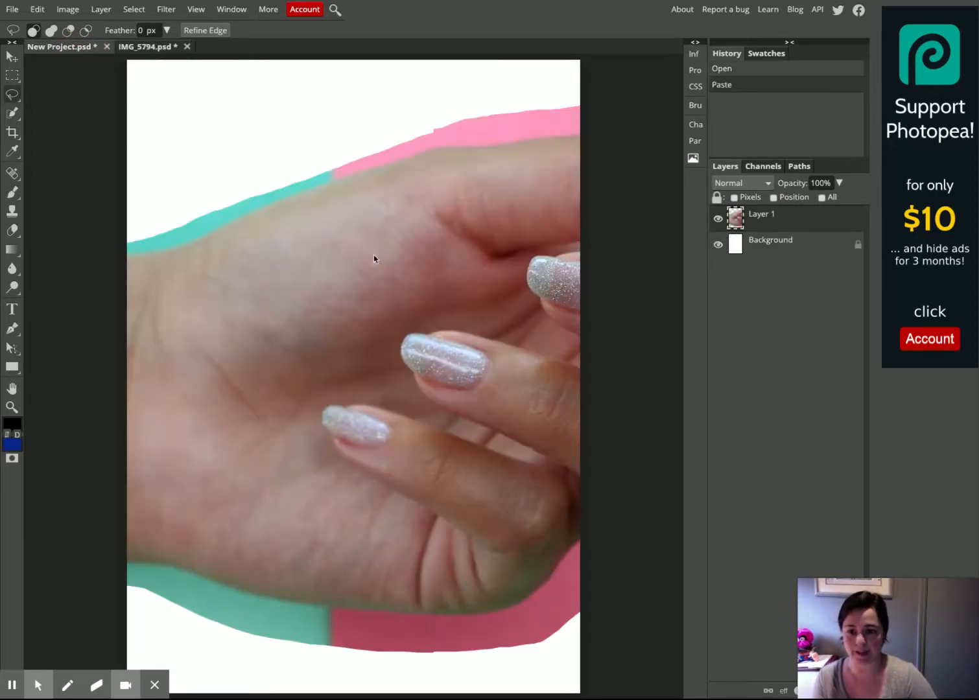
Reposition the pasted arm layer on the page with the Move tool
click(10, 69)
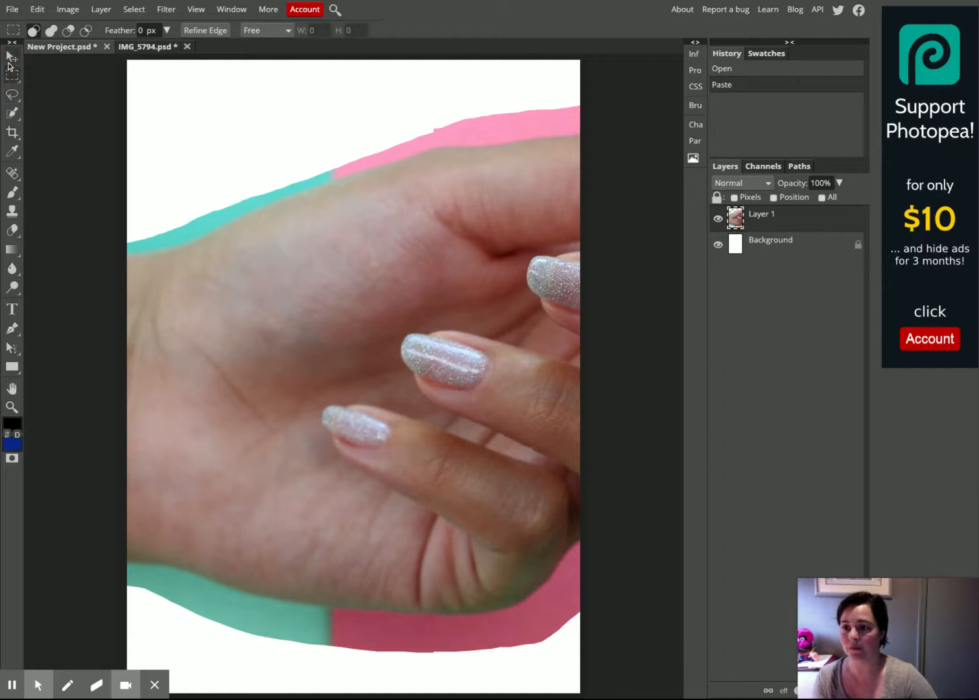
click(14, 59)
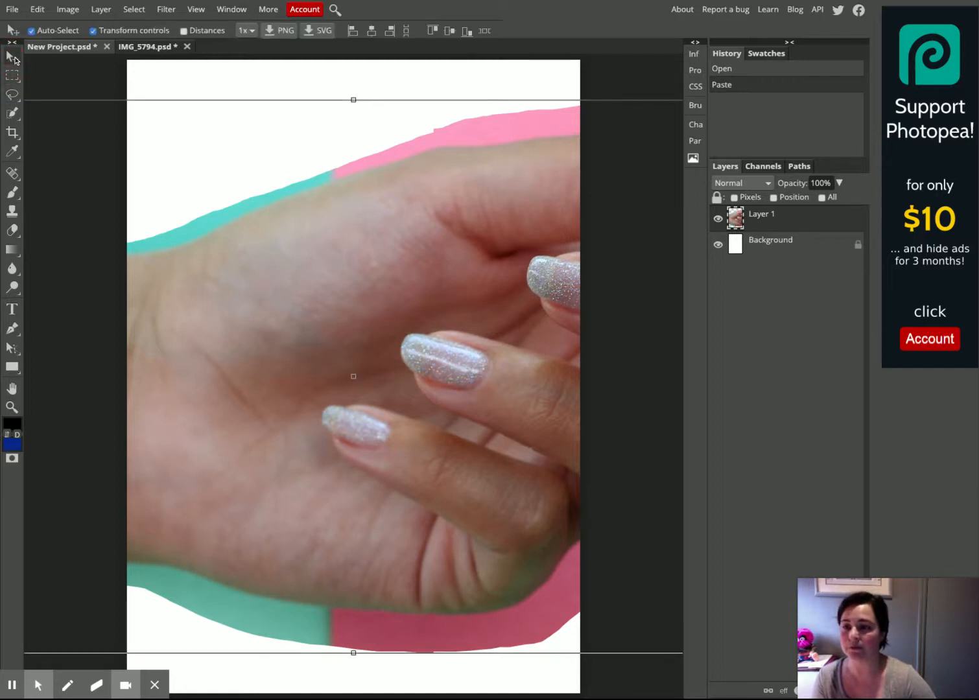
drag(497, 372, 368, 352)
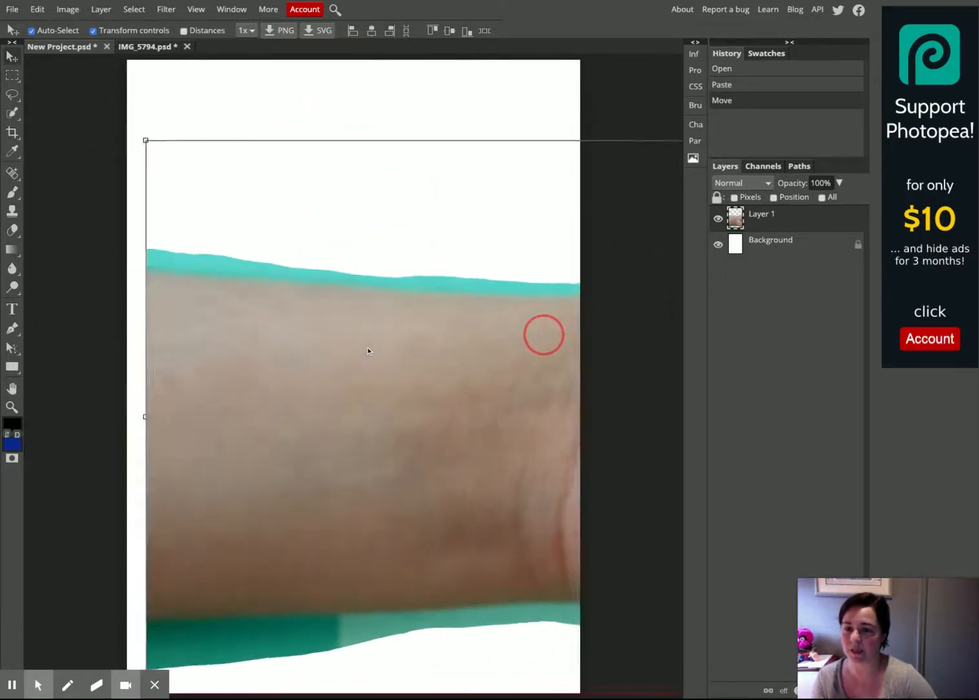
drag(535, 335, 269, 293)
drag(419, 285, 146, 288)
drag(369, 312, 210, 312)
drag(423, 320, 371, 319)
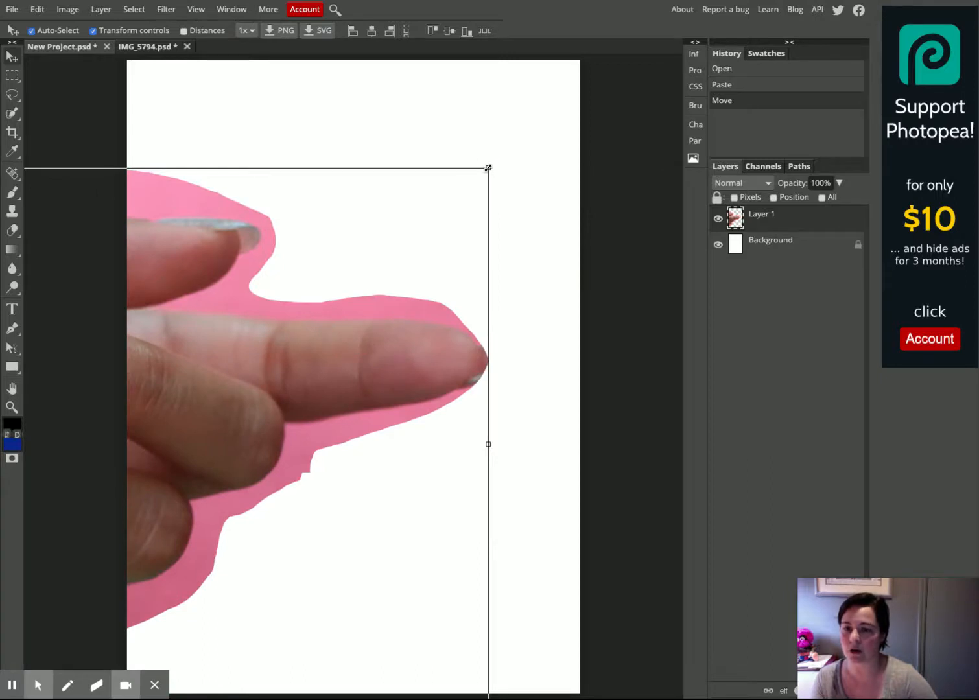
Free-transform the arm layer, scaling it down and rotating it so the hand points upward, then commit
drag(488, 167, 323, 380)
drag(191, 441, 395, 289)
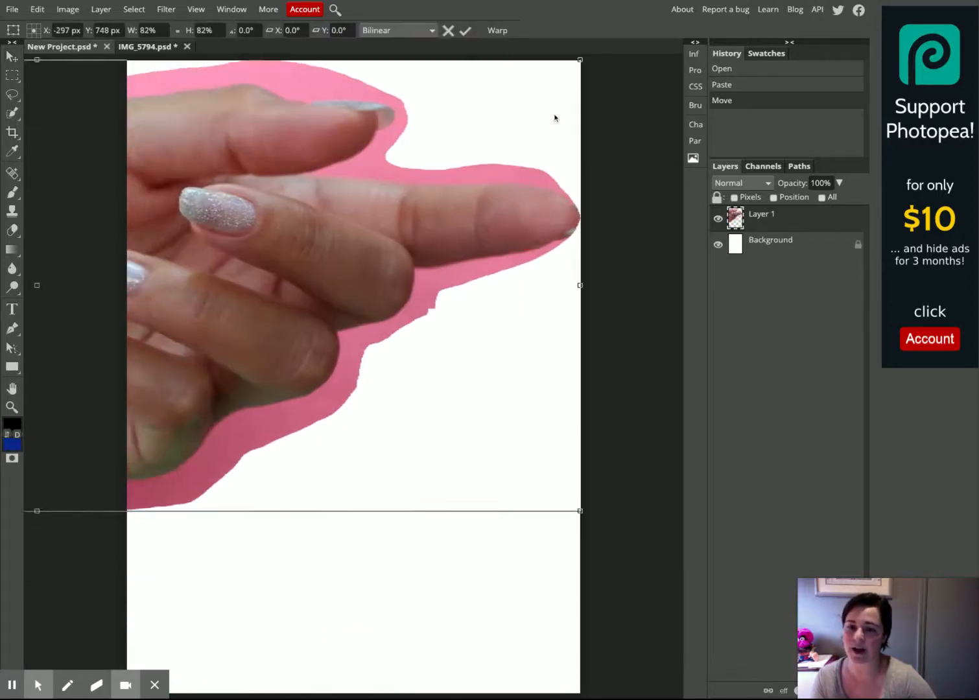
drag(577, 63, 558, 247)
drag(607, 135, 175, 128)
drag(250, 316, 360, 396)
drag(416, 209, 433, 417)
drag(514, 202, 435, 439)
drag(350, 573, 383, 288)
drag(449, 153, 477, 109)
click(465, 30)
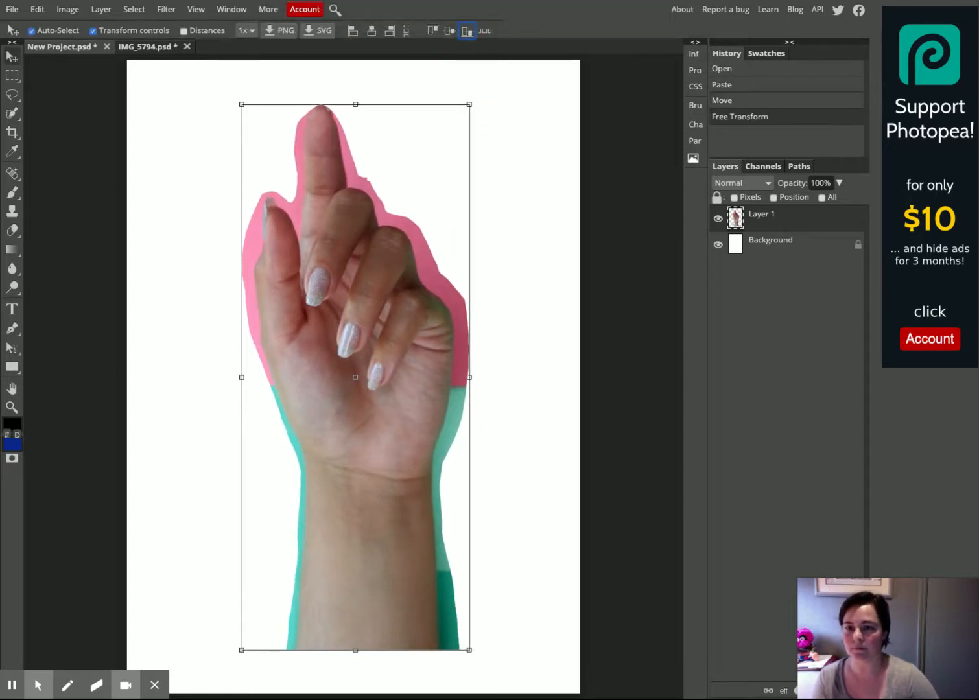
Select the arm layer, switch to the Eraser with a smaller brush, and erase the pink background along the thumb's outer edge
click(755, 222)
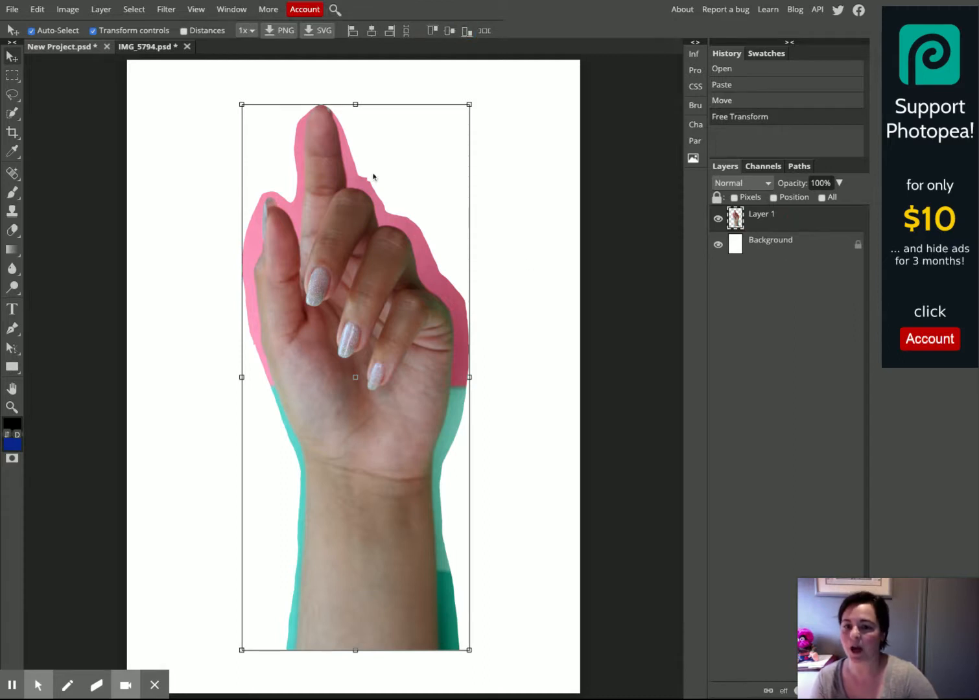
click(12, 231)
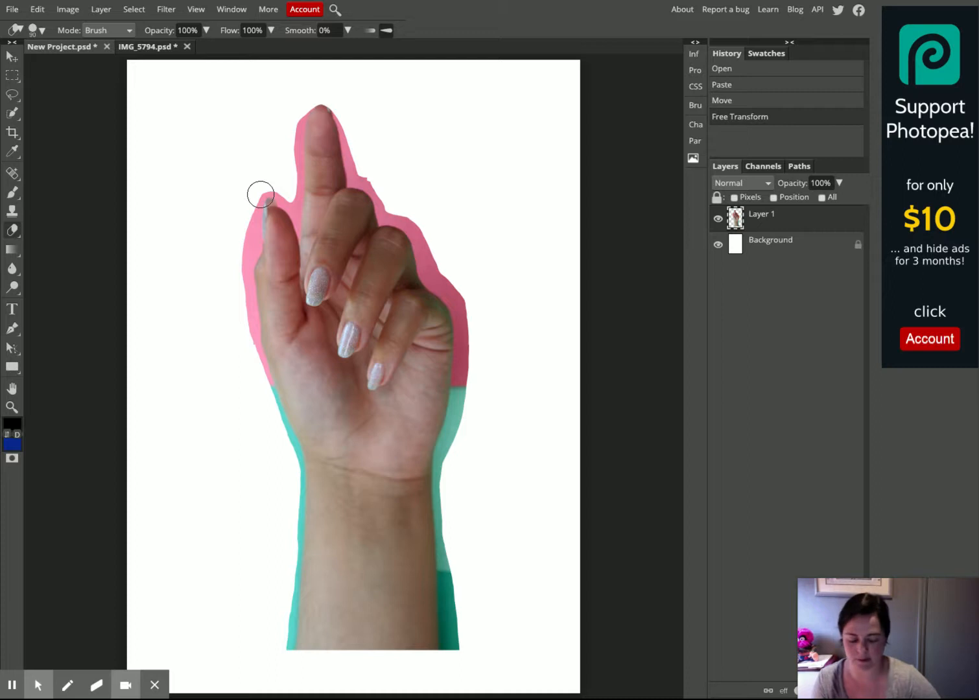
key(ctrl+plus)
key(ctrl+plus)
key(ctrl+plus)
drag(379, 228, 643, 258)
drag(469, 257, 626, 434)
mouse_move(490, 143)
mouse_down()
mouse_move(546, 316)
mouse_move(522, 392)
mouse_up()
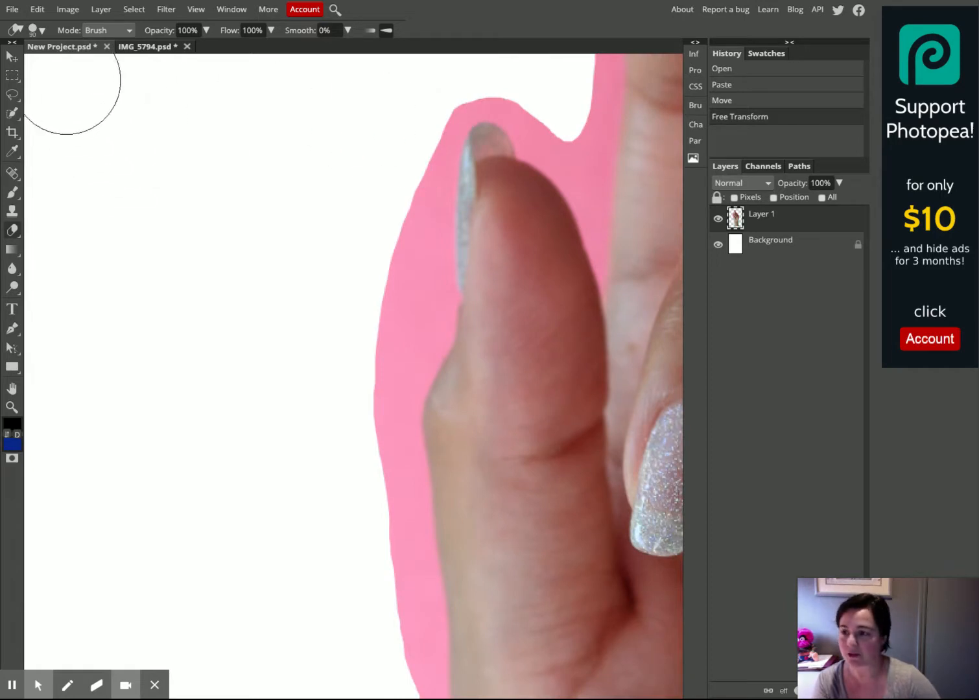
click(43, 30)
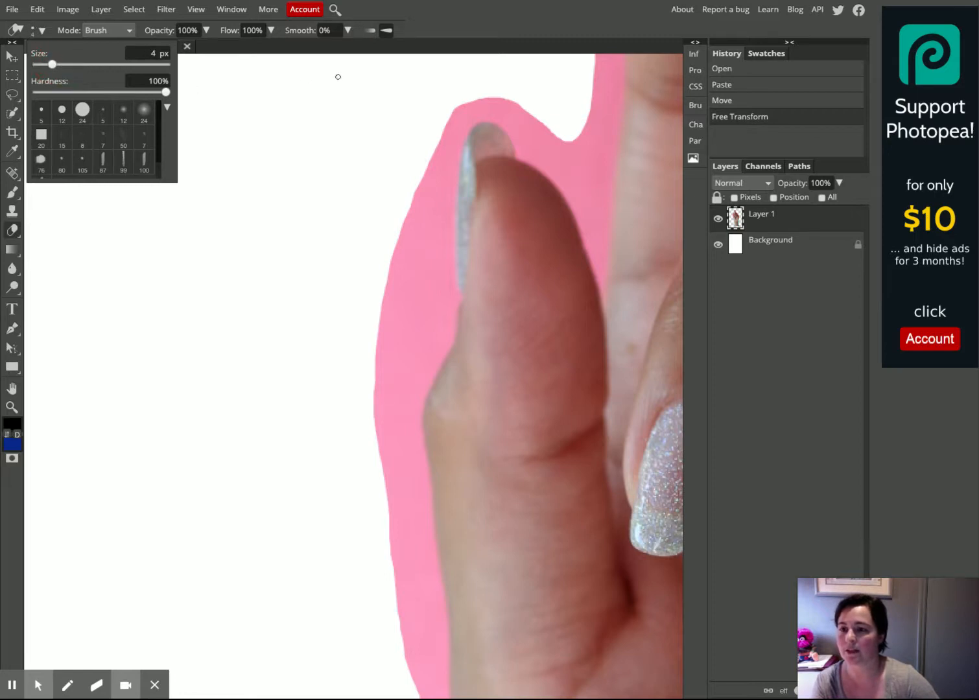
drag(56, 67, 67, 66)
click(462, 112)
drag(462, 112, 437, 167)
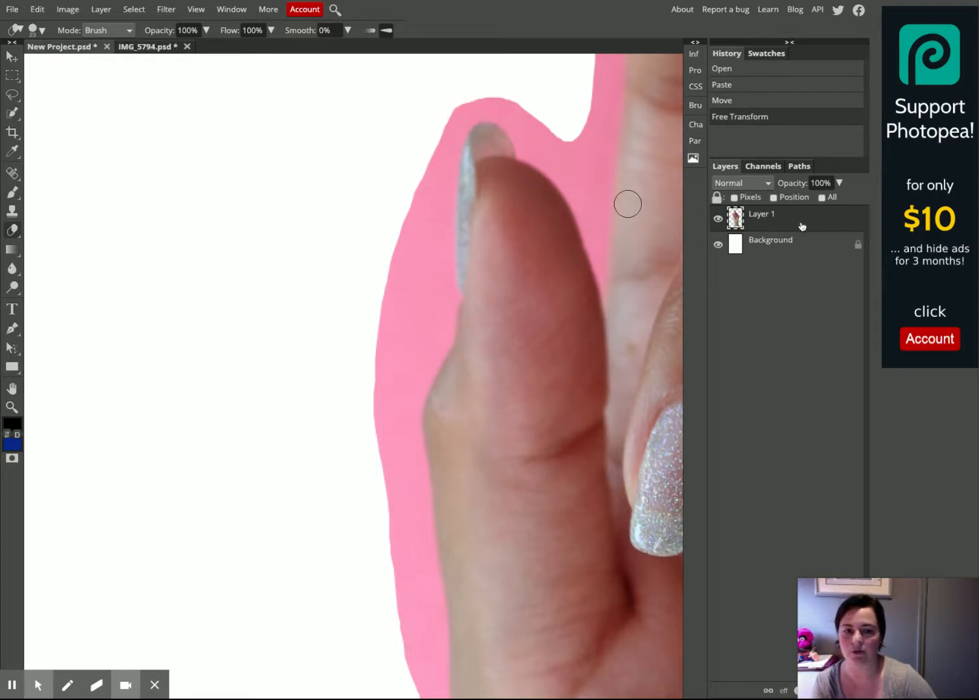
mouse_move(421, 177)
mouse_down()
mouse_move(400, 284)
mouse_move(436, 128)
mouse_move(445, 125)
mouse_move(437, 279)
mouse_move(416, 247)
mouse_move(390, 284)
mouse_move(378, 365)
mouse_move(431, 286)
mouse_move(431, 315)
mouse_move(441, 285)
mouse_move(436, 342)
mouse_move(411, 396)
mouse_move(423, 286)
mouse_move(385, 388)
mouse_move(404, 446)
mouse_move(399, 428)
mouse_move(411, 410)
mouse_move(411, 455)
mouse_move(387, 435)
mouse_move(381, 448)
mouse_move(402, 470)
mouse_move(405, 458)
mouse_move(414, 462)
mouse_move(421, 545)
mouse_move(396, 509)
mouse_move(416, 617)
mouse_move(420, 547)
mouse_move(421, 630)
mouse_move(394, 585)
mouse_move(411, 672)
mouse_move(433, 618)
mouse_move(425, 594)
mouse_move(430, 601)
mouse_move(411, 681)
mouse_up()
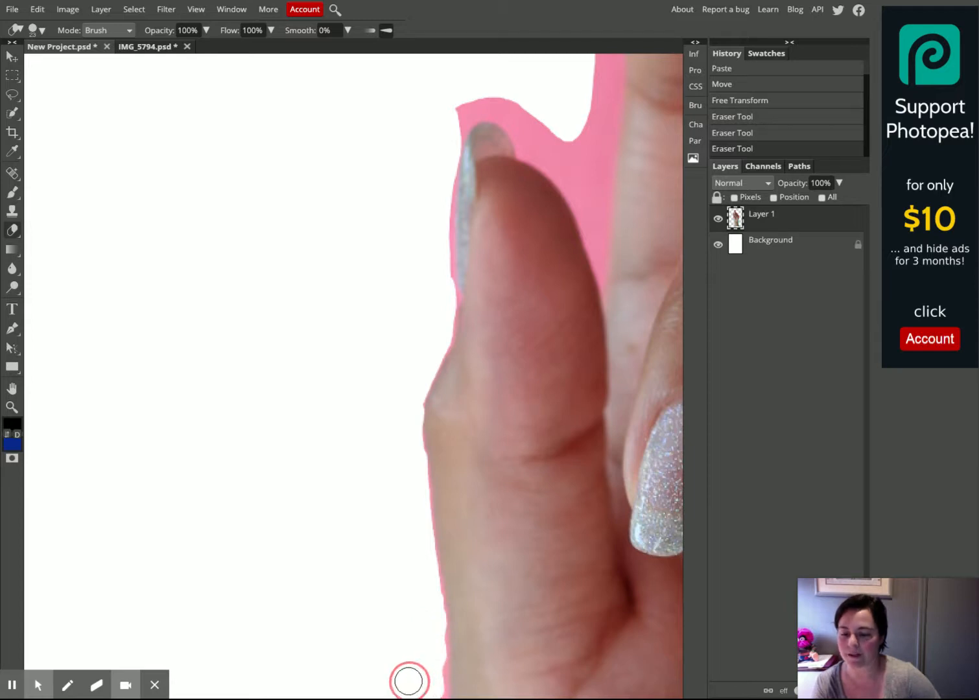
Erase the leftover background around the thumb tip and along the index finger's left side
click(385, 430)
mouse_move(446, 285)
mouse_down()
mouse_move(443, 138)
mouse_move(457, 120)
mouse_move(488, 102)
mouse_move(476, 109)
mouse_move(556, 136)
mouse_move(539, 125)
mouse_move(508, 117)
mouse_move(529, 150)
mouse_move(575, 175)
mouse_move(566, 142)
mouse_move(576, 164)
mouse_move(601, 53)
mouse_move(589, 165)
mouse_up()
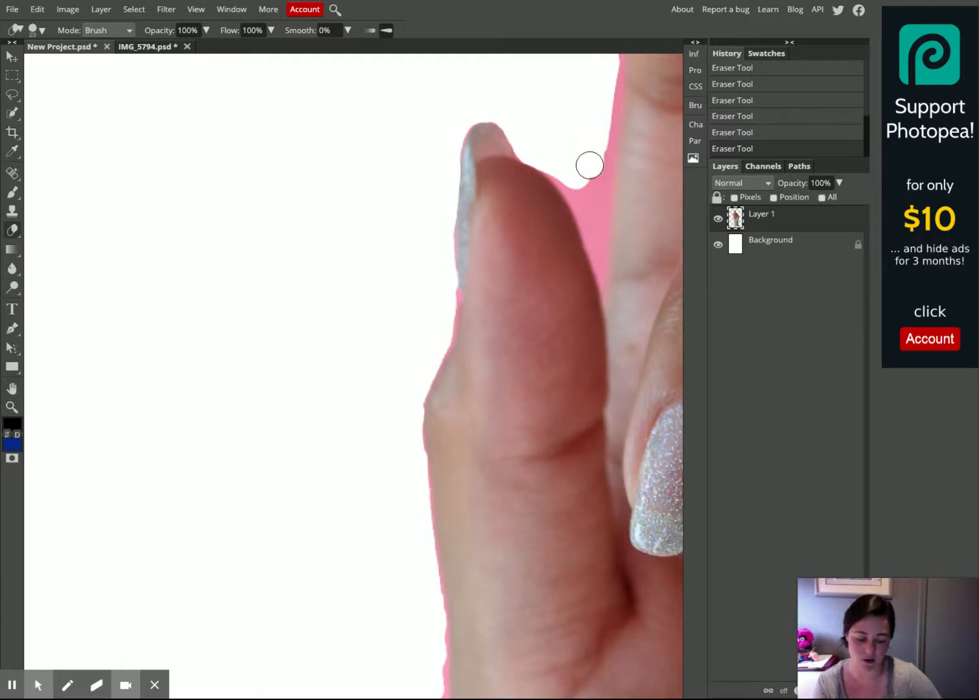
drag(489, 393, 437, 479)
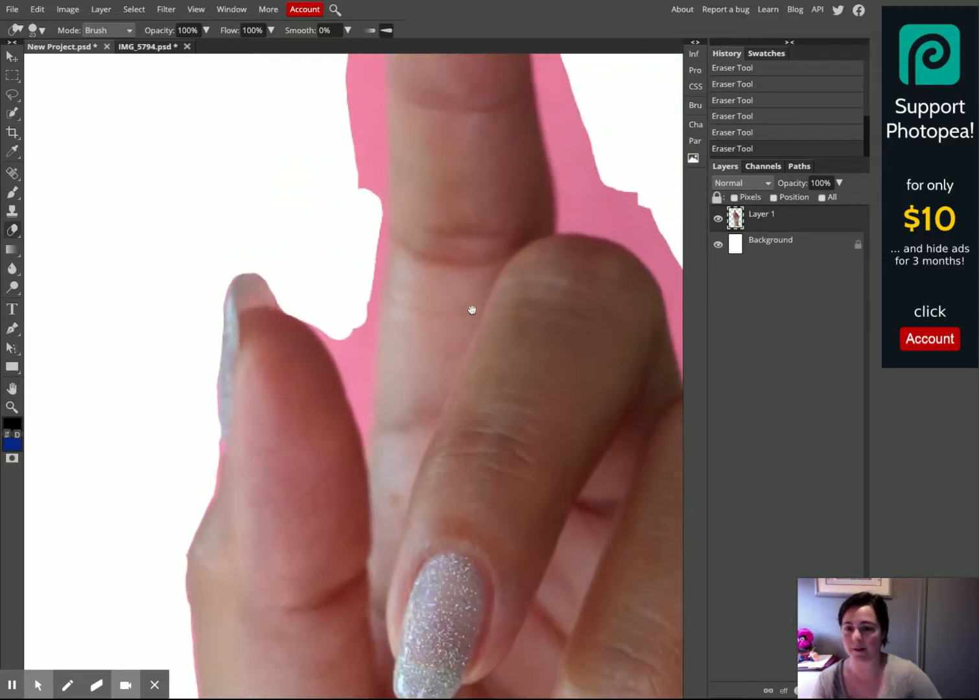
drag(459, 341, 400, 518)
drag(454, 269, 451, 331)
mouse_move(361, 141)
mouse_down()
mouse_move(317, 191)
mouse_move(298, 357)
mouse_move(303, 193)
mouse_move(281, 305)
mouse_move(297, 432)
mouse_move(300, 302)
mouse_up()
mouse_move(329, 181)
mouse_down()
mouse_move(302, 381)
mouse_move(306, 503)
mouse_move(291, 511)
mouse_move(284, 592)
mouse_move(227, 535)
mouse_up()
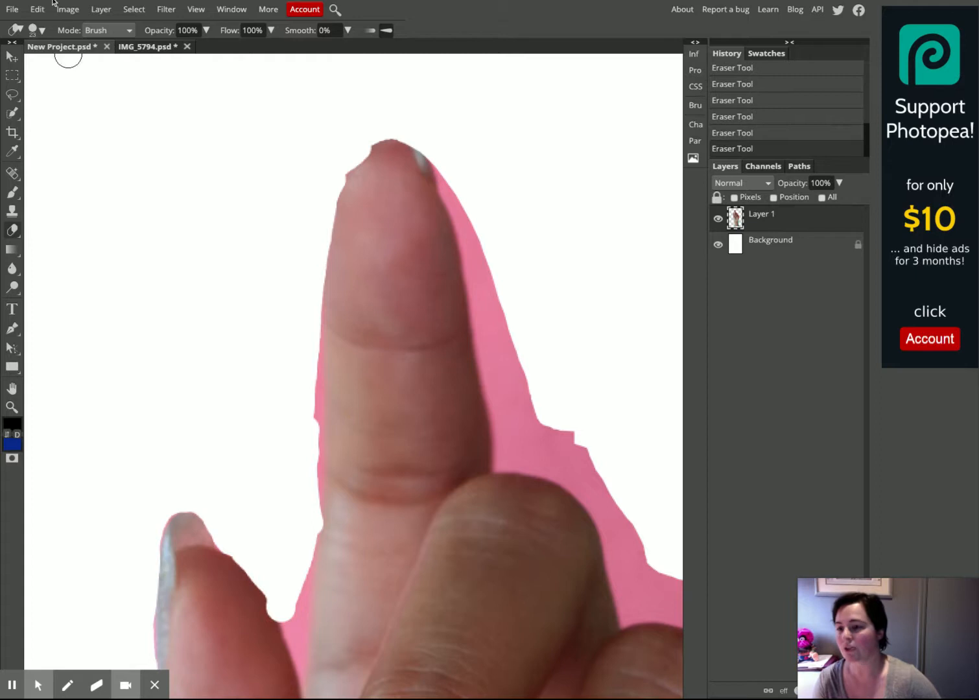
Set the eraser hardness to 49% and erase the pink background along the index finger's right side
click(42, 31)
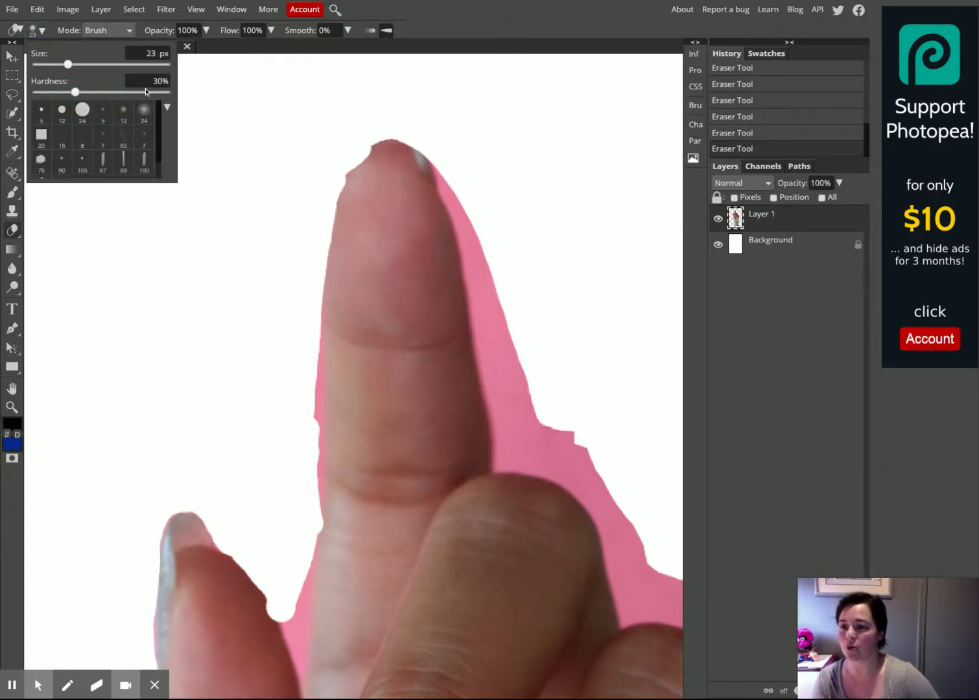
drag(165, 96, 166, 97)
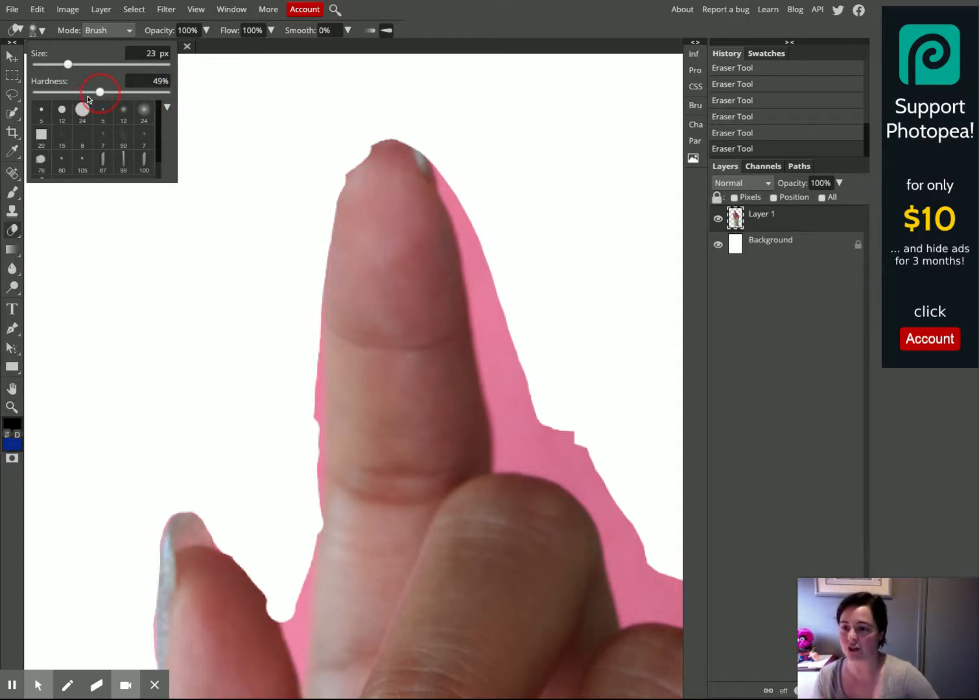
mouse_move(443, 164)
mouse_down()
mouse_move(476, 239)
mouse_move(441, 163)
mouse_move(485, 266)
mouse_move(497, 344)
mouse_move(455, 197)
mouse_move(497, 377)
mouse_move(497, 322)
mouse_move(526, 406)
mouse_move(505, 404)
mouse_move(497, 387)
mouse_move(510, 454)
mouse_move(521, 421)
mouse_move(537, 437)
mouse_move(597, 450)
mouse_move(522, 454)
mouse_up()
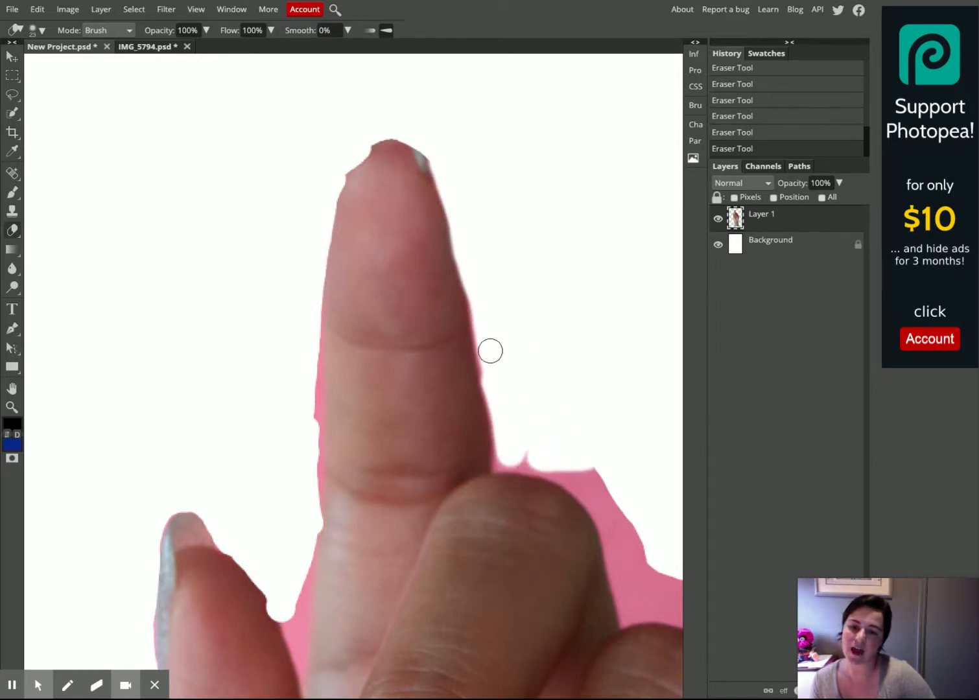
mouse_move(378, 487)
mouse_down()
mouse_move(456, 416)
mouse_move(544, 166)
mouse_up()
drag(521, 368, 548, 256)
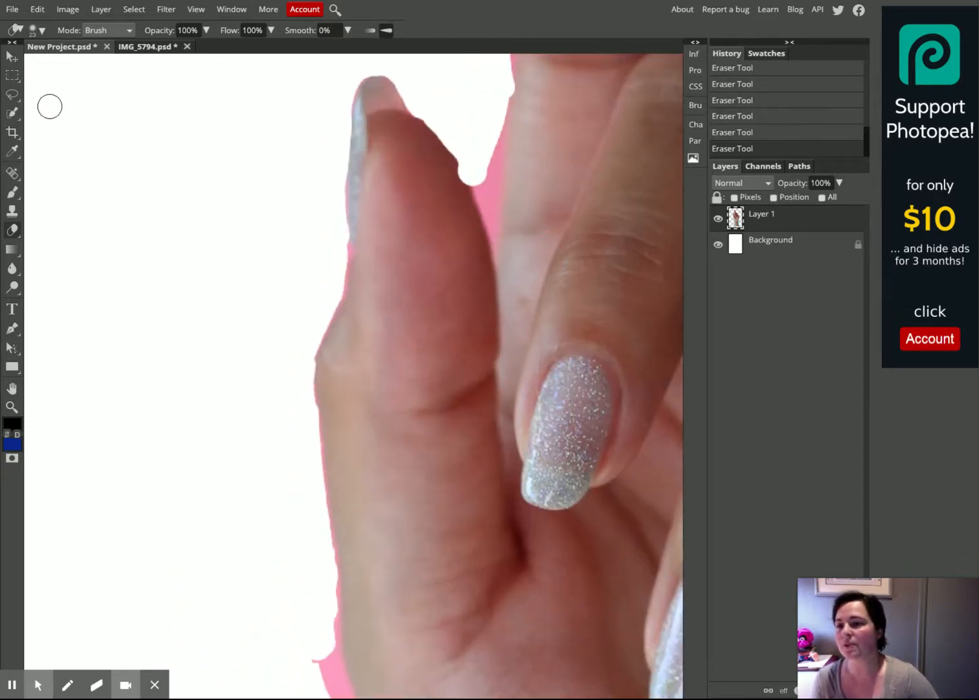
Reduce the eraser size to 17 px and erase the background between the thumb and middle finger and along the palm
click(40, 30)
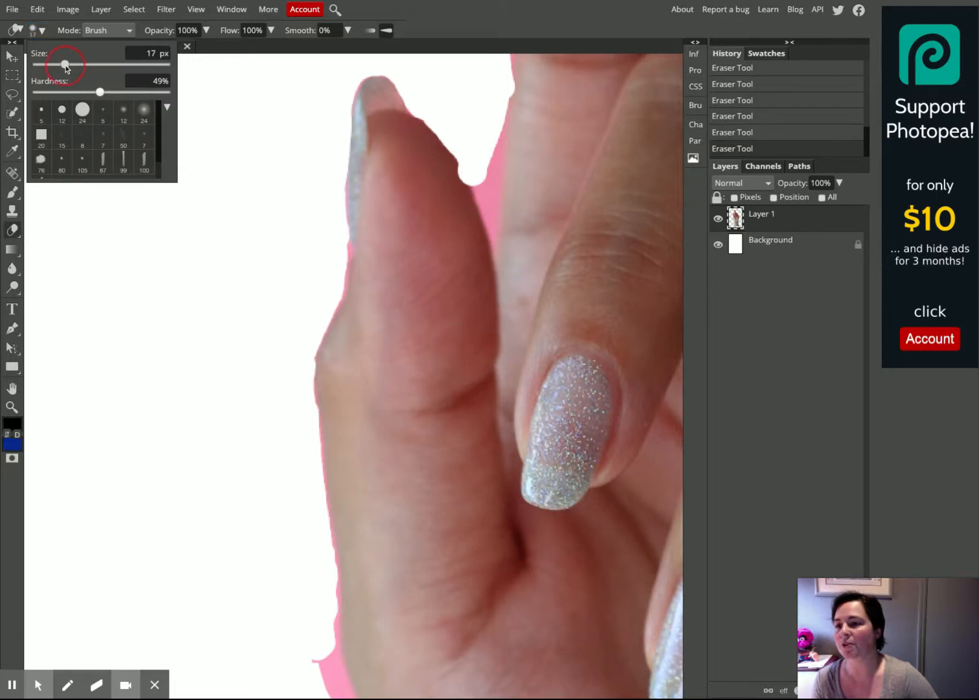
mouse_move(476, 182)
mouse_down()
mouse_move(484, 203)
mouse_move(452, 152)
mouse_move(494, 254)
mouse_move(501, 112)
mouse_move(491, 205)
mouse_move(490, 141)
mouse_move(492, 238)
mouse_move(478, 191)
mouse_move(490, 173)
mouse_move(489, 225)
mouse_move(489, 173)
mouse_move(472, 154)
mouse_up()
drag(429, 400, 442, 192)
drag(395, 336, 350, 221)
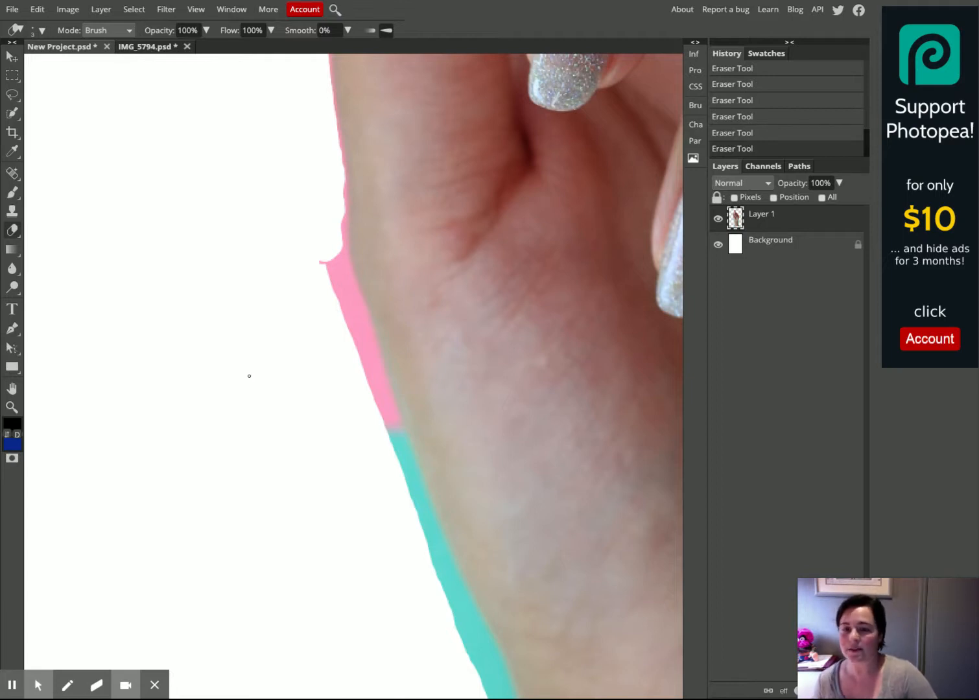
scroll(255, 373, down, 5)
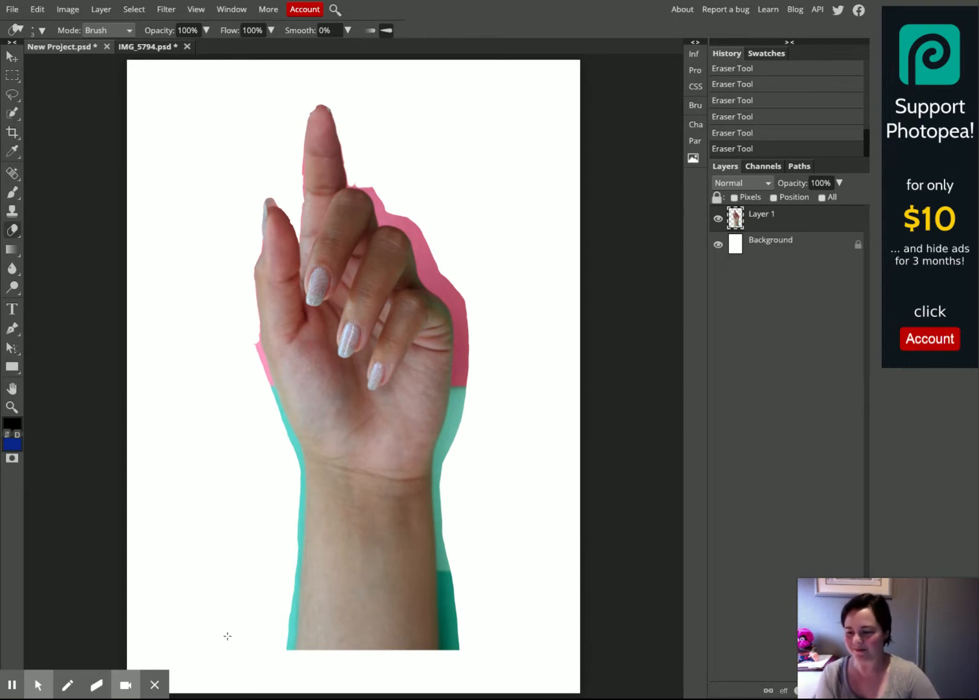
mouse_move(71, 656)
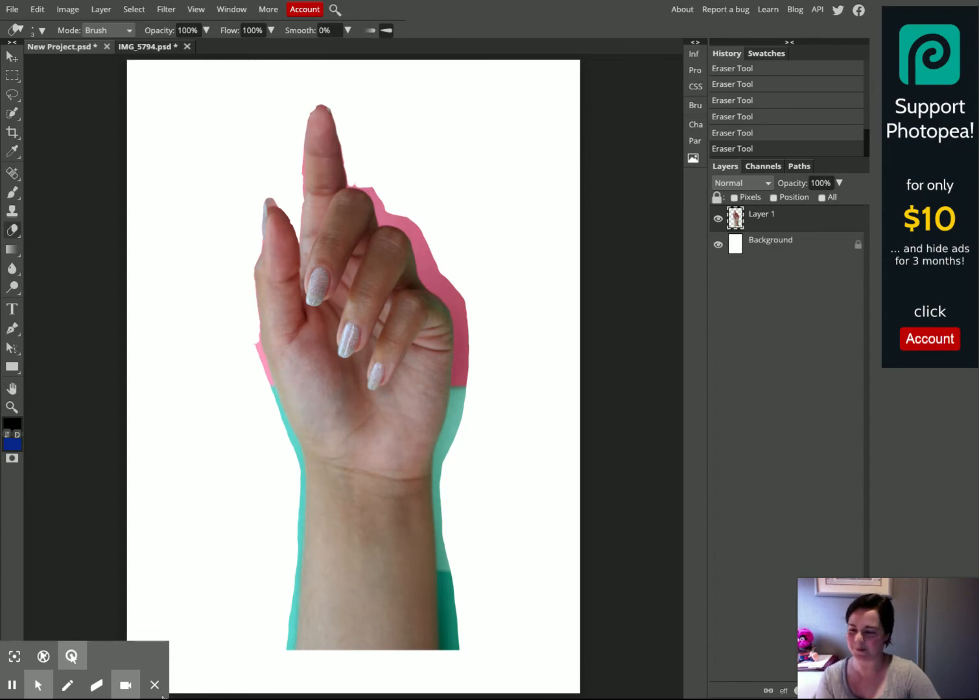